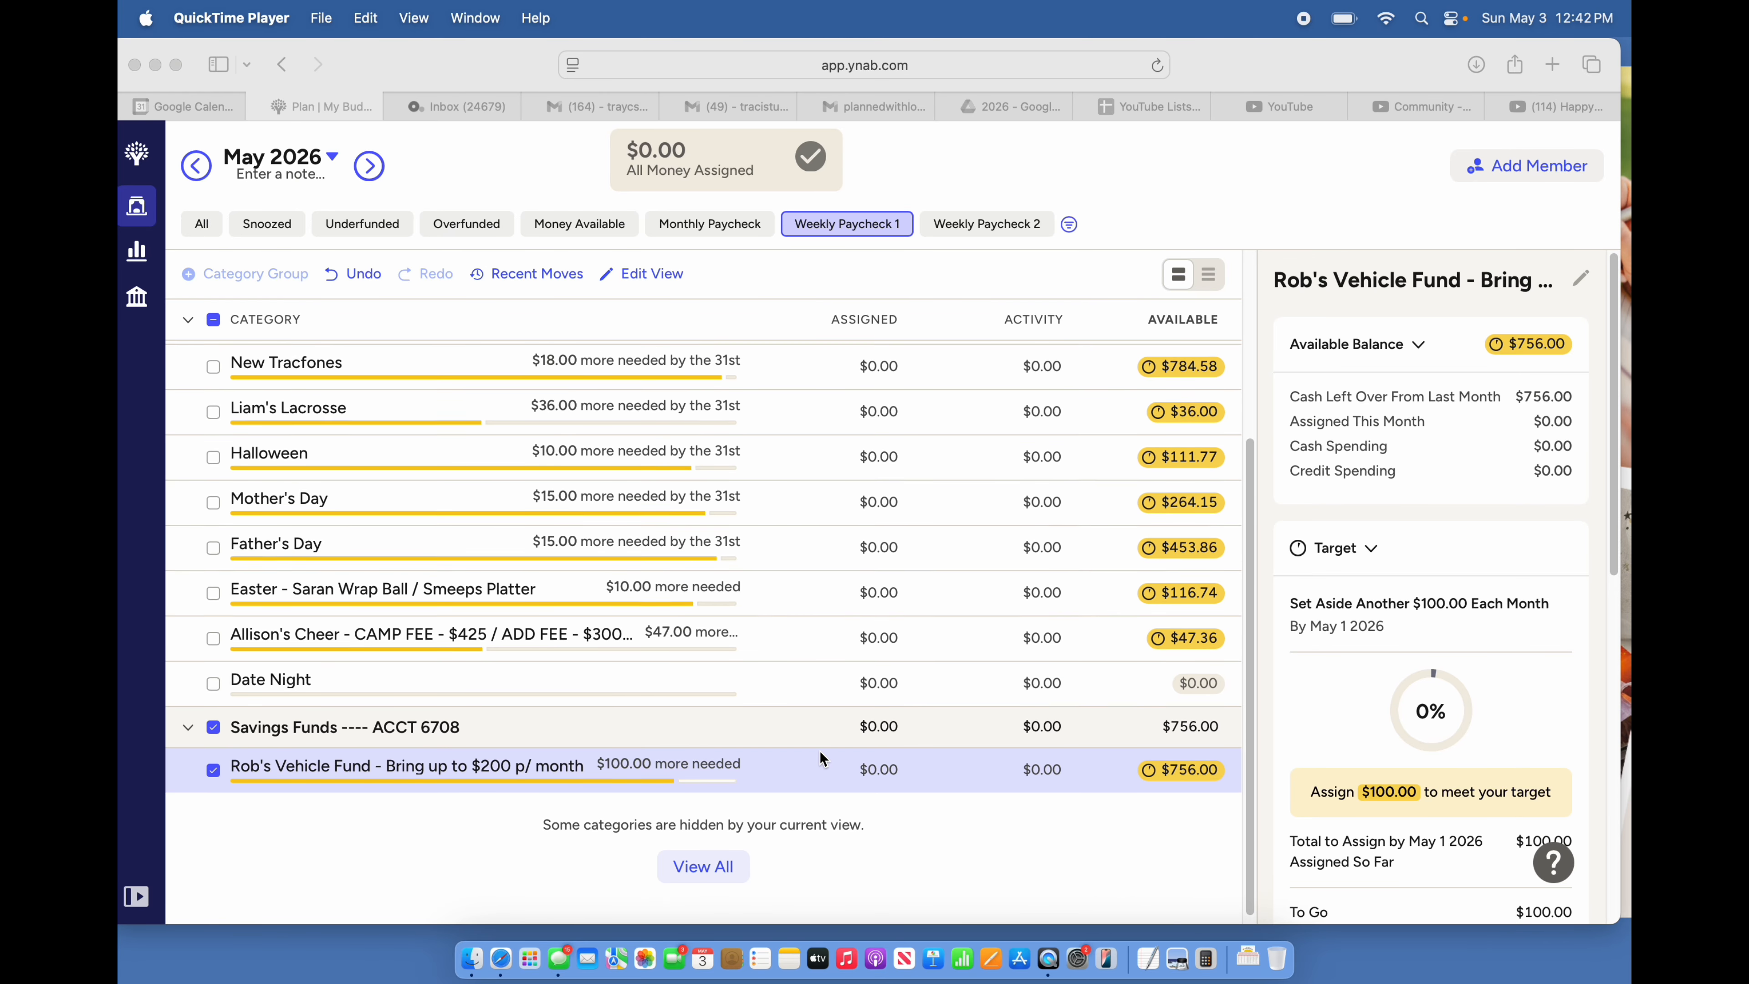
- Reduce the May 2026 assigned amount of the SAVINGS SWEEP category by 1421.00
scroll(821, 753, "up", 3)
scroll(821, 754, "up", 3)
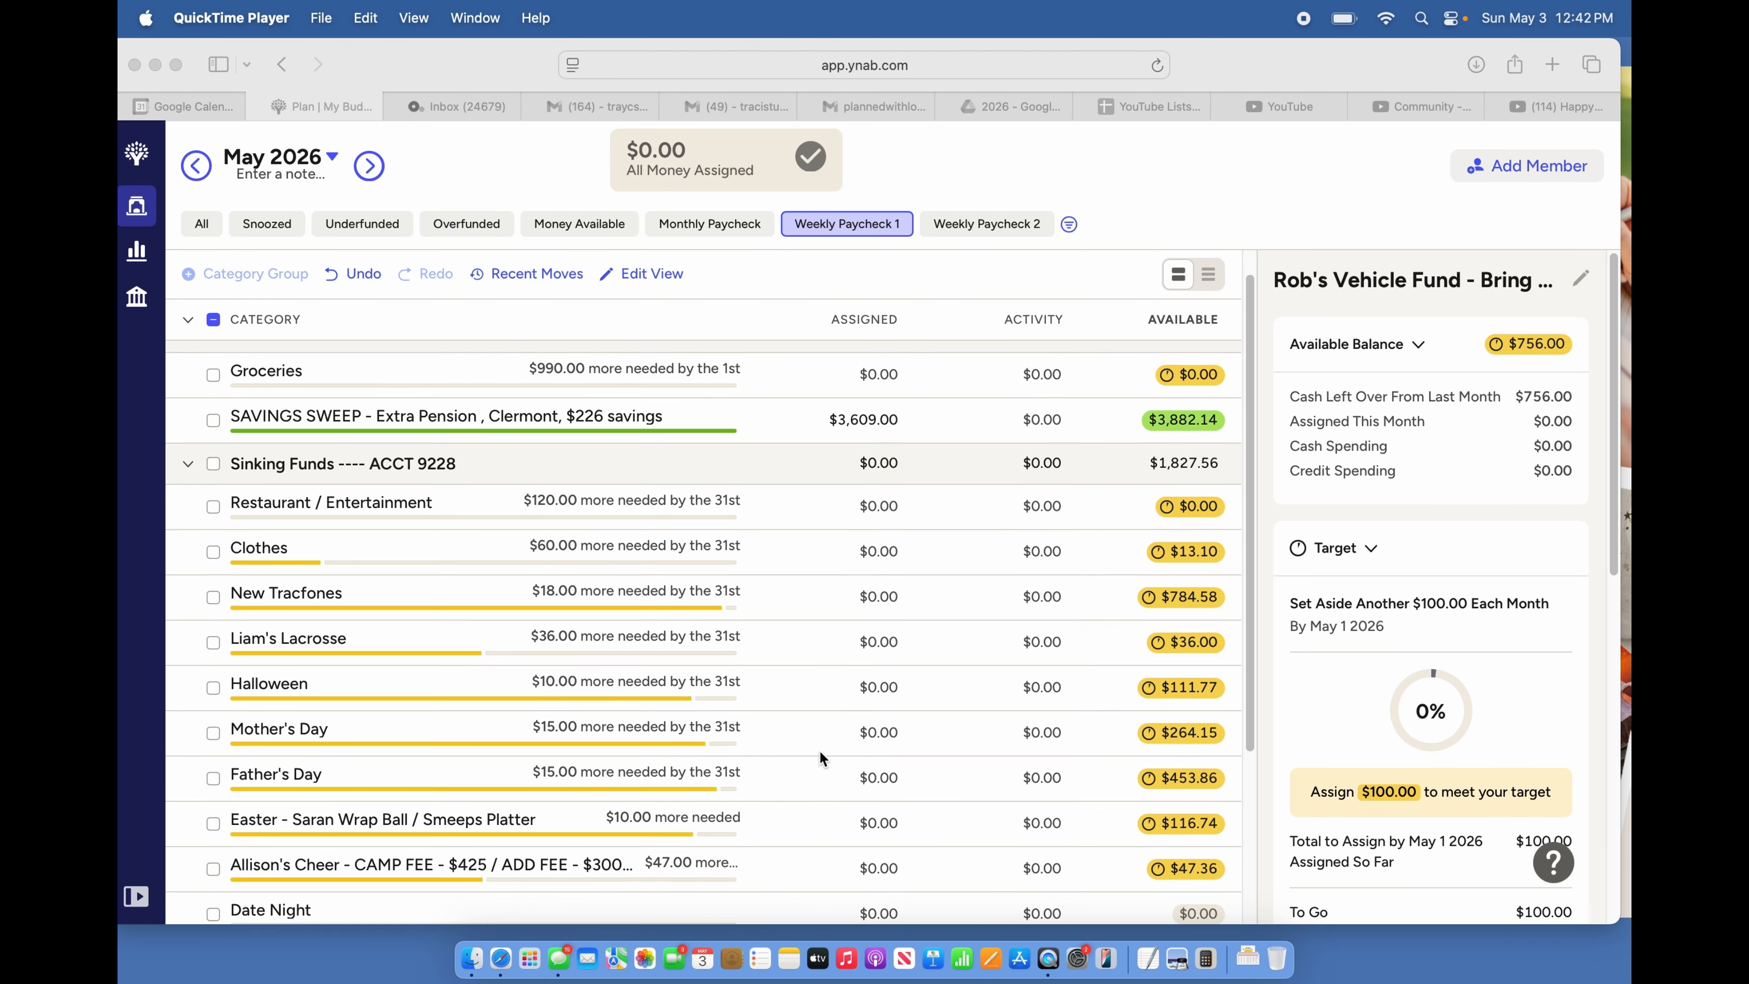
left_click(850, 436)
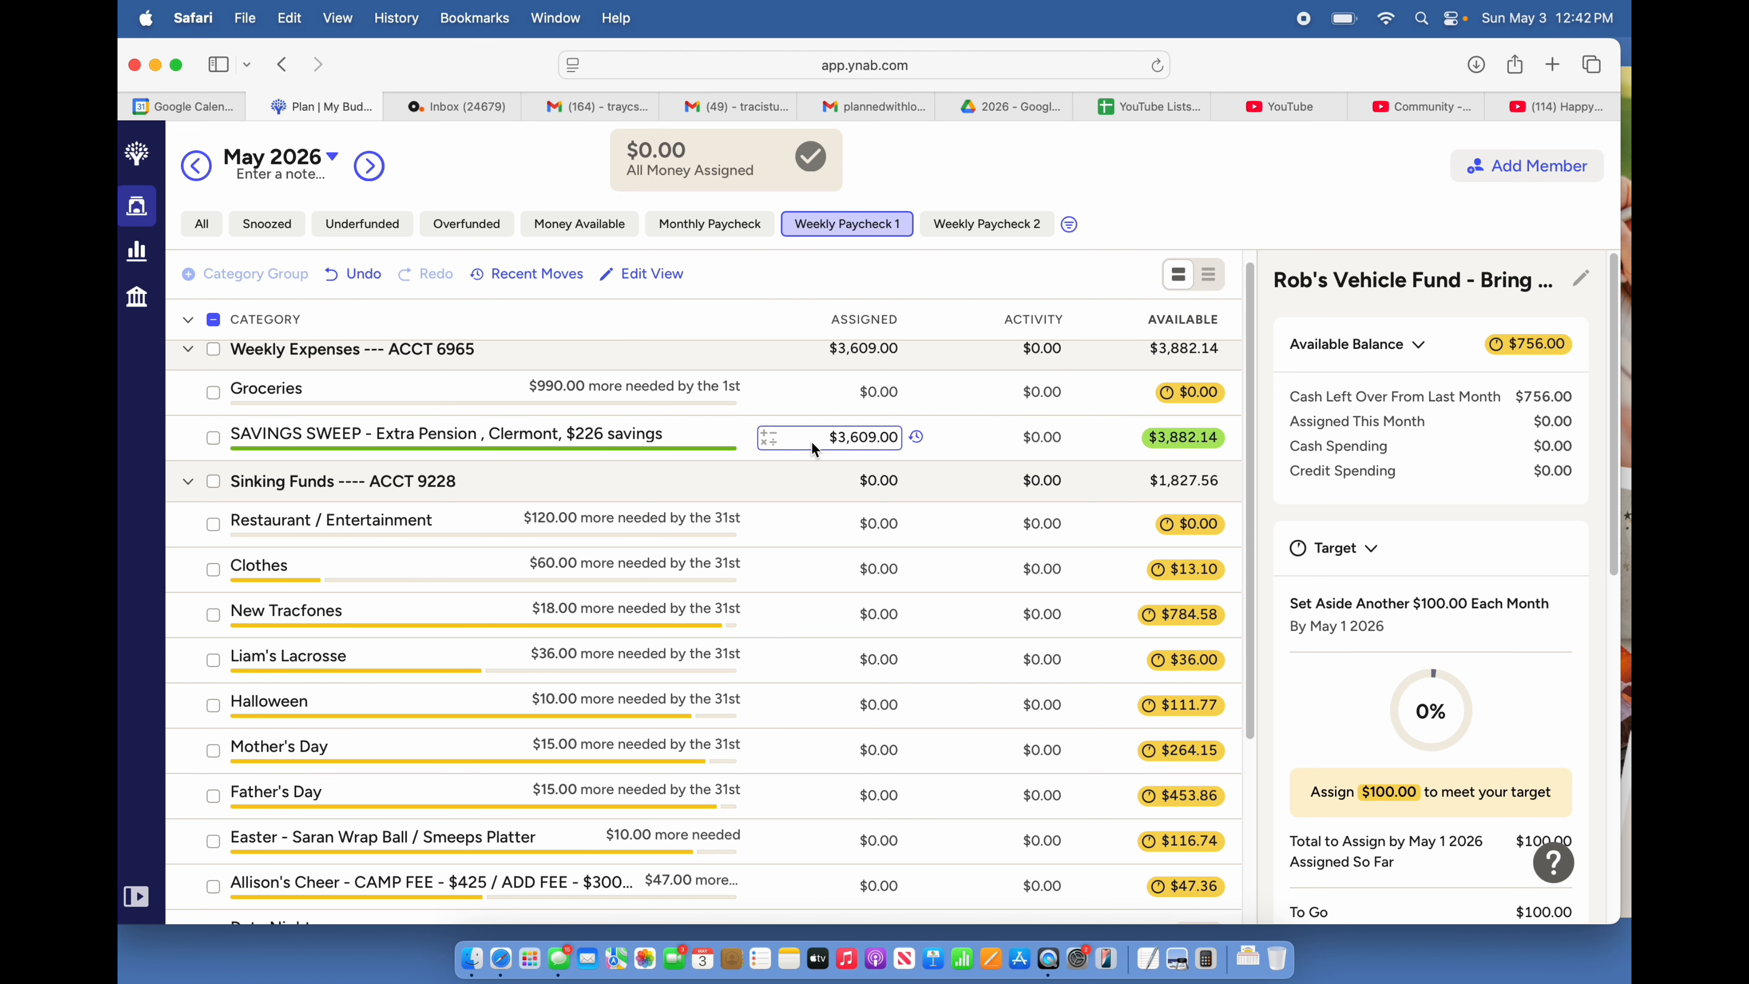
left_click(768, 440)
left_click(787, 496)
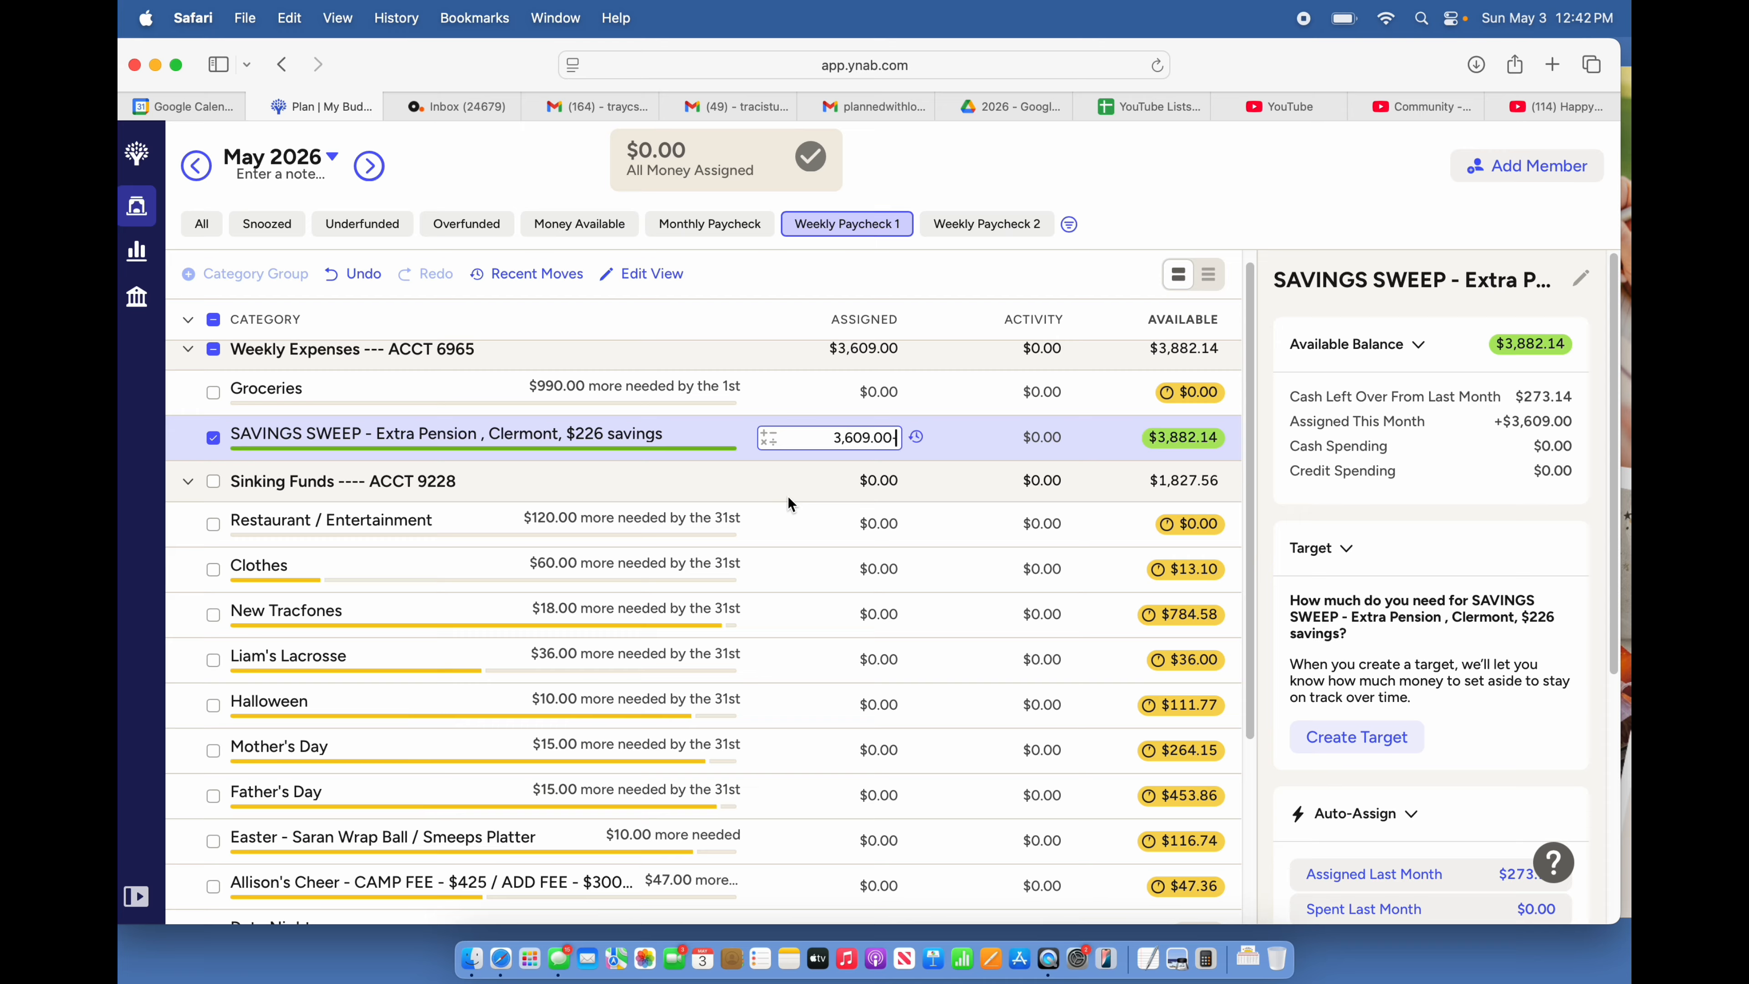
type("-1421.00")
key("Return")
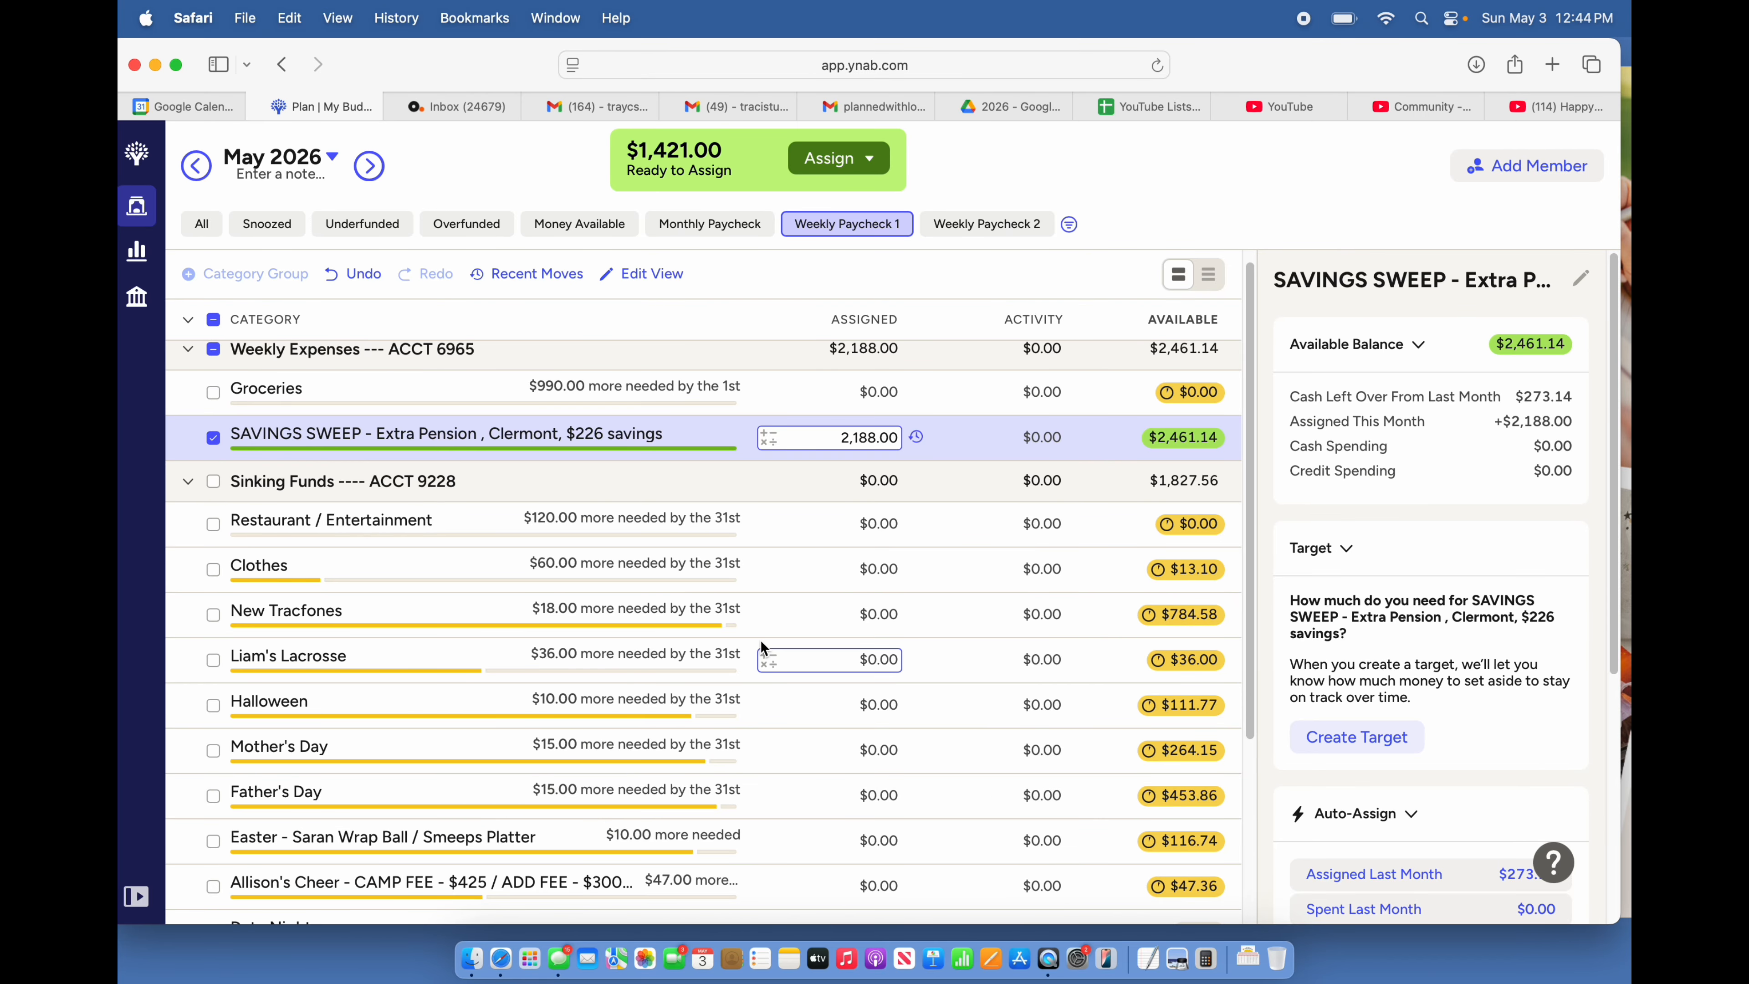
- Assign $990.00 to the Groceries category under Weekly Expenses
scroll(765, 645, "up", 1)
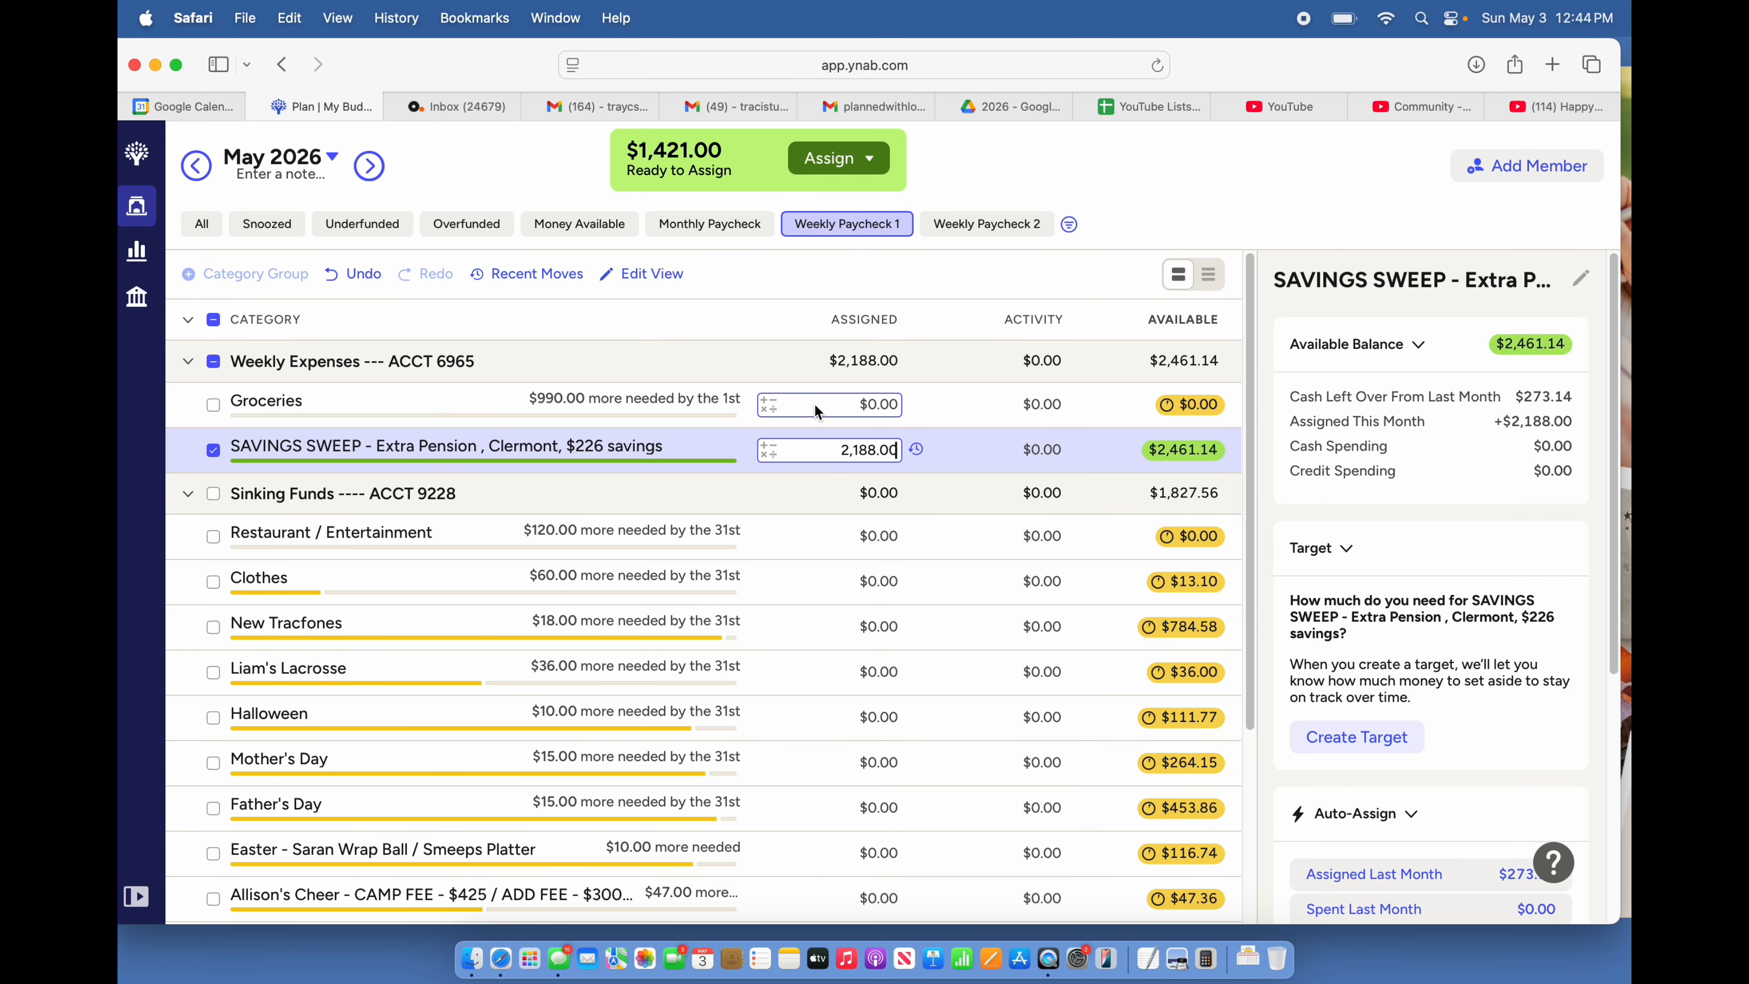
left_click(813, 402)
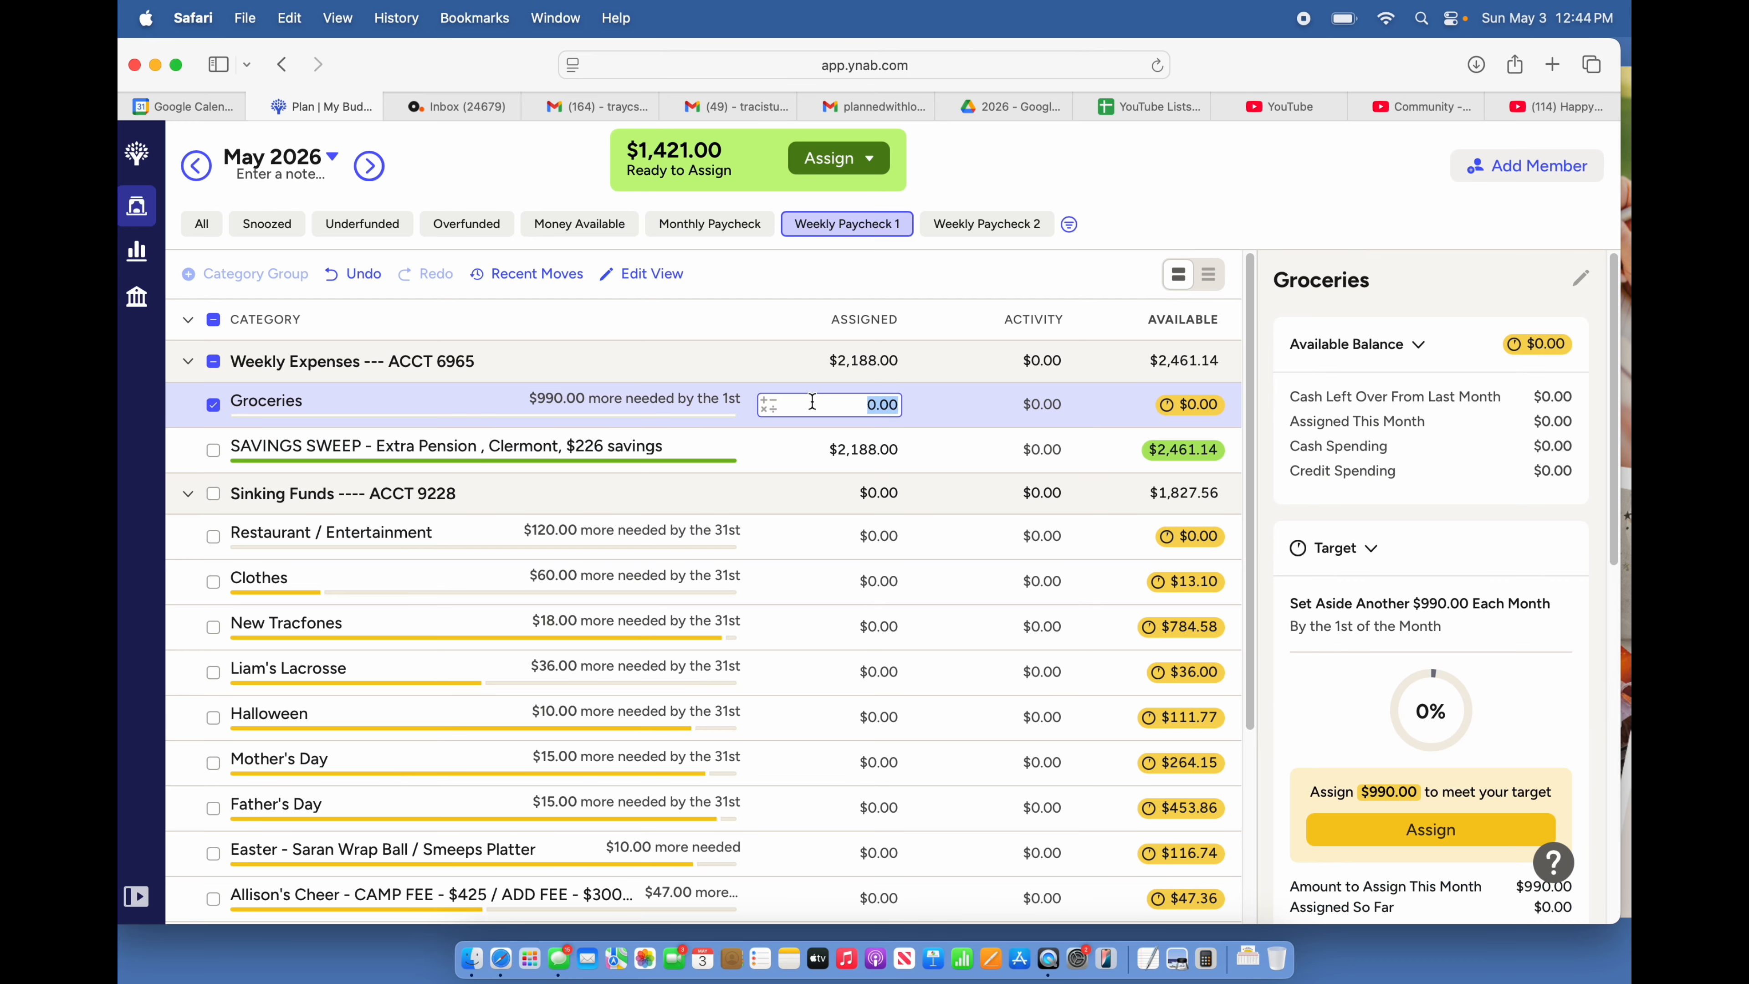
type("990.00")
key("Return")
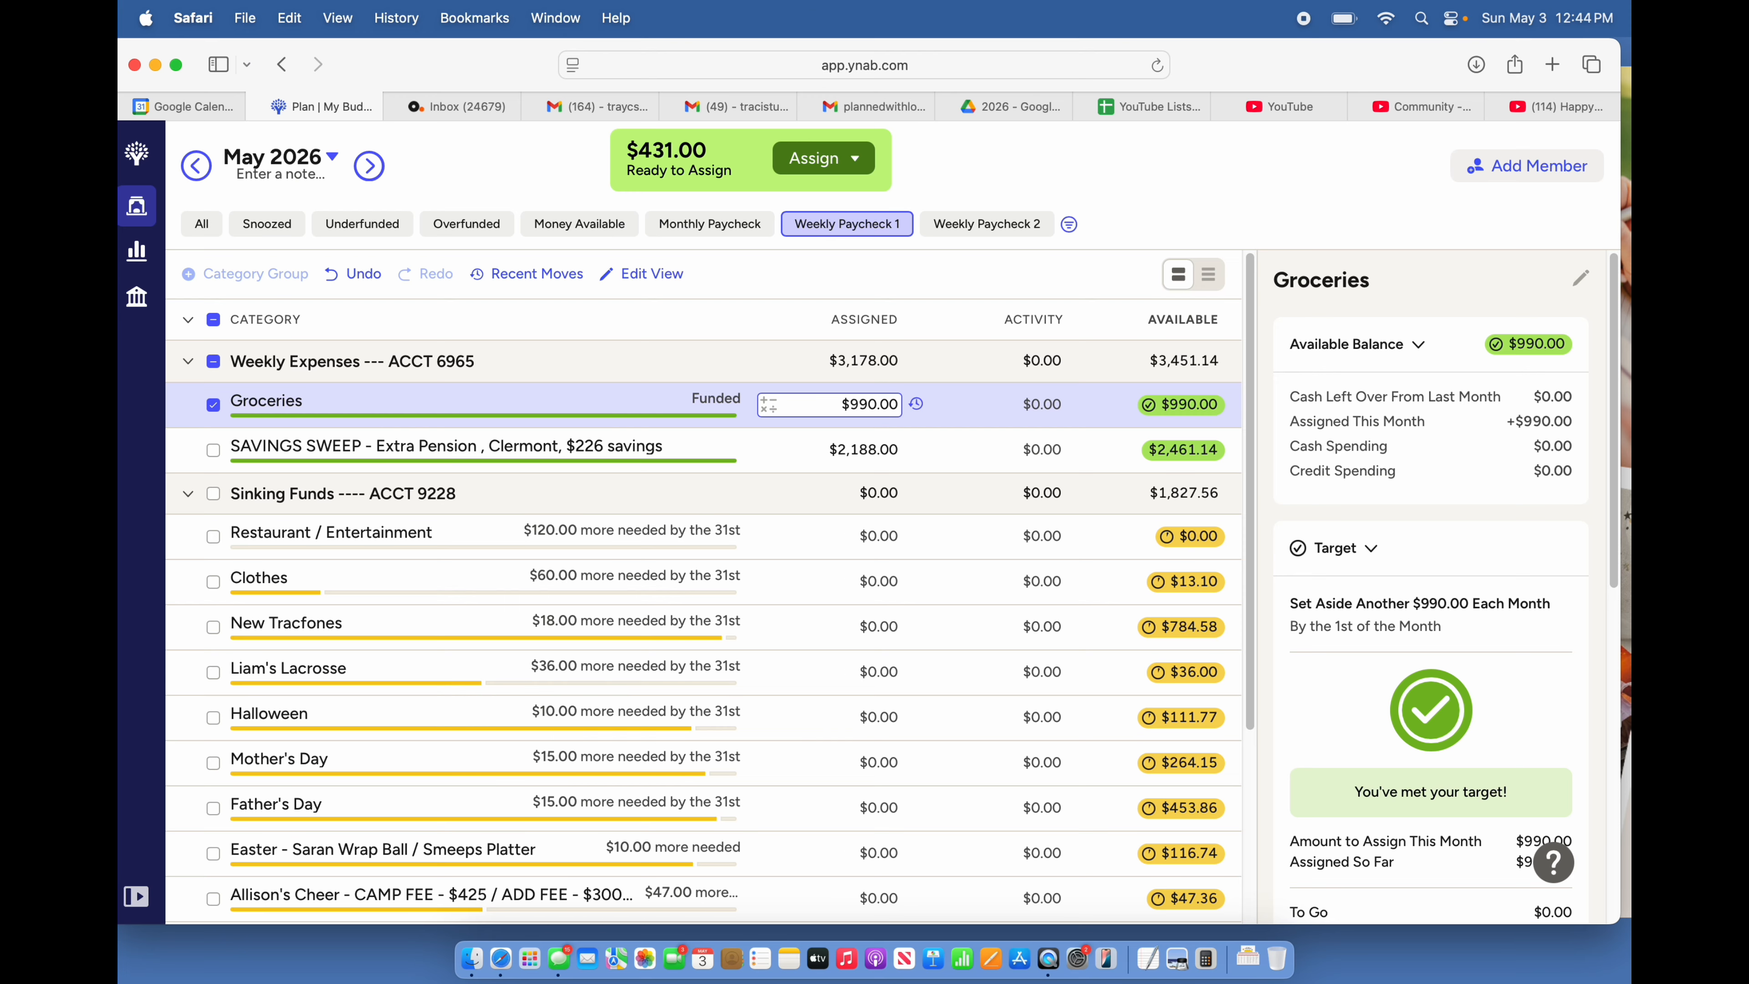
- Assign $120 to Restaurant / Entertainment and $60 to Clothes in the Sinking Funds group
left_click(838, 544)
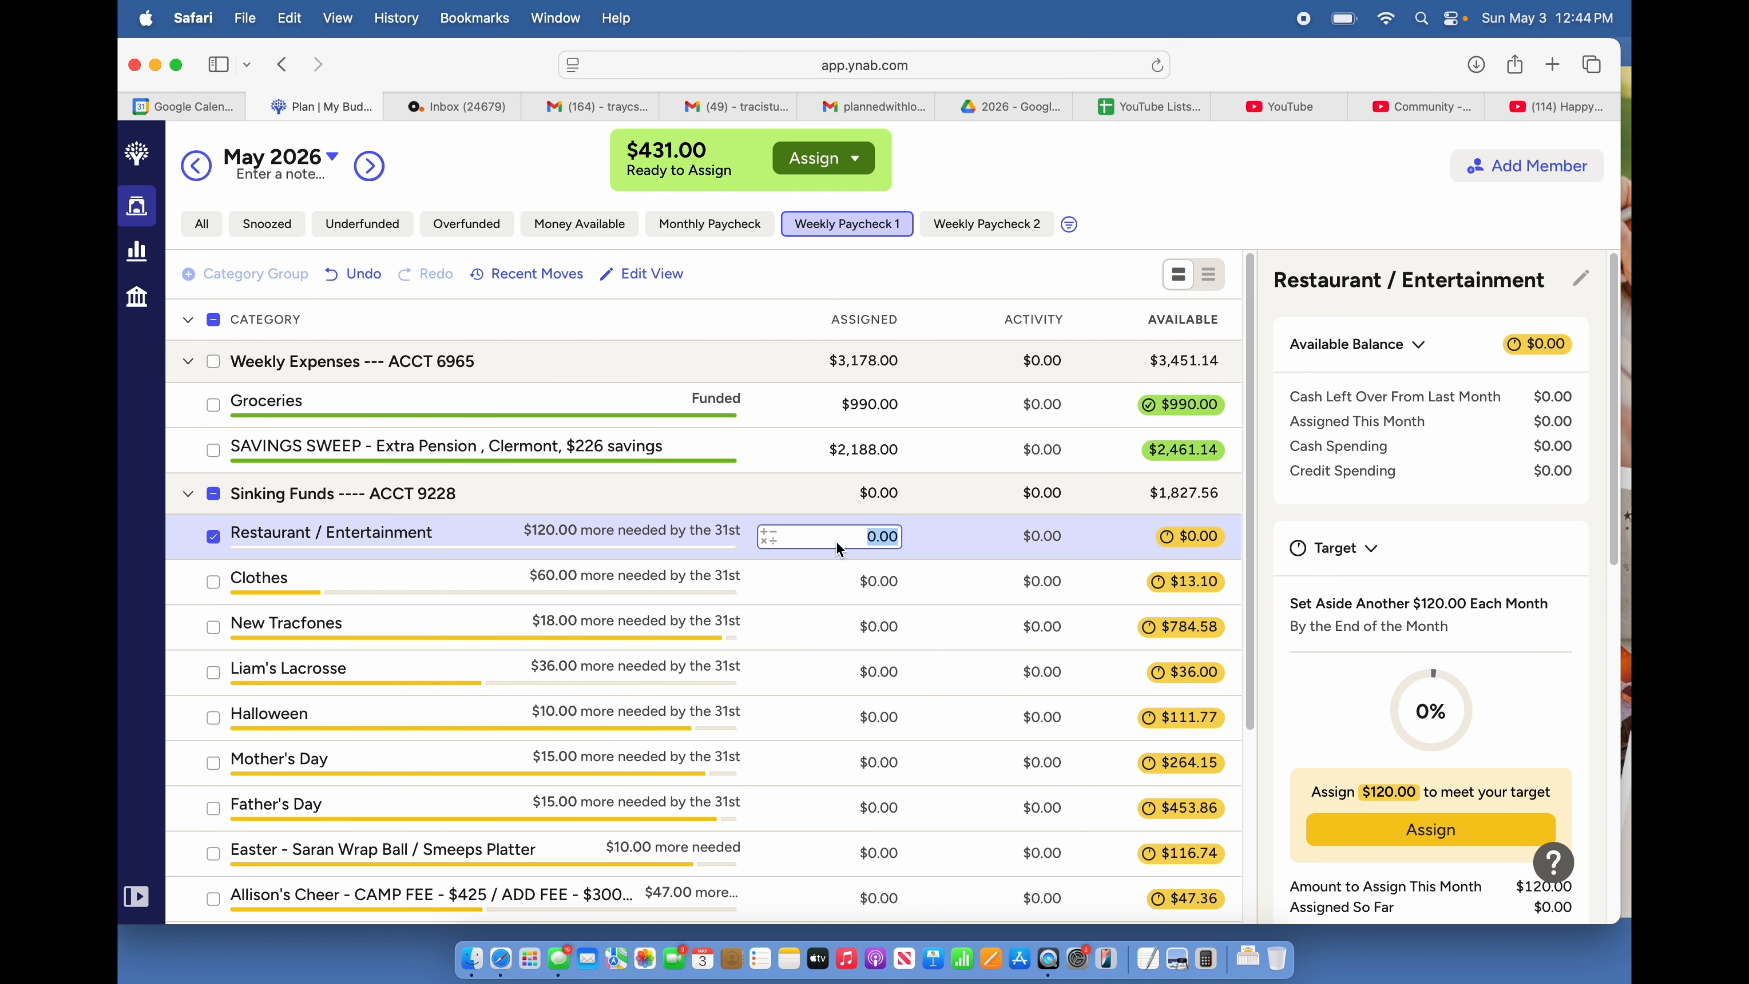
type("120")
key("Return")
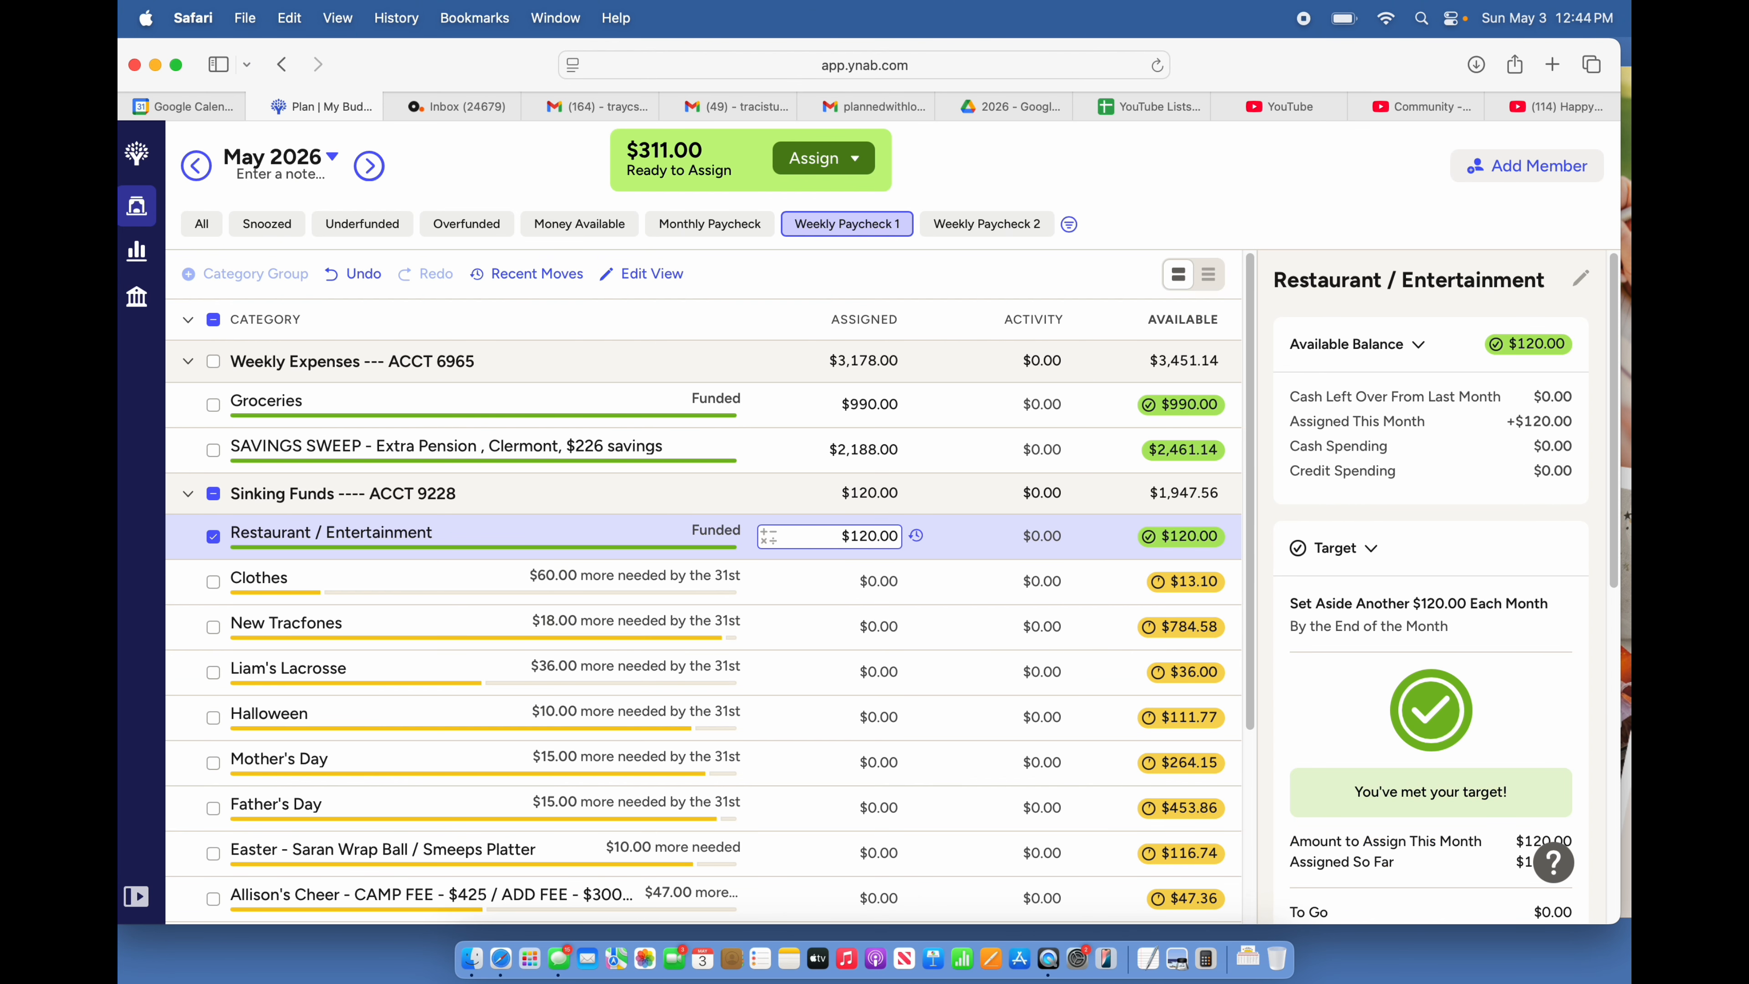
left_click(860, 582)
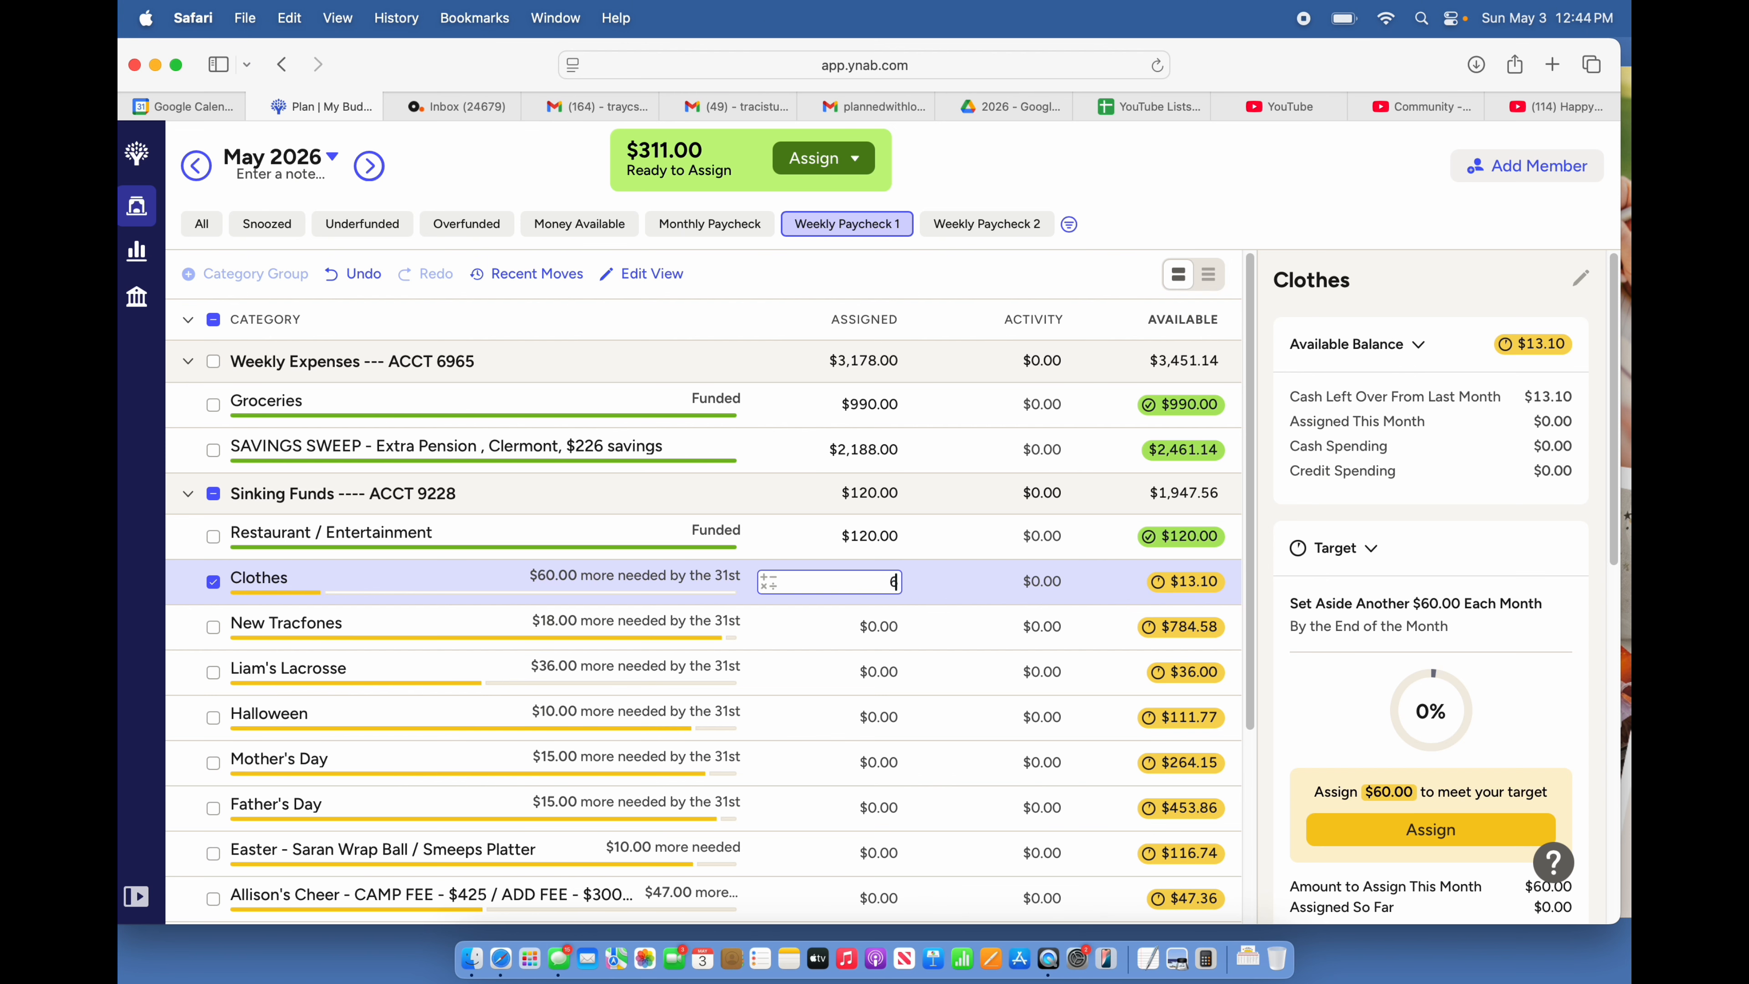
type("60")
key("Return")
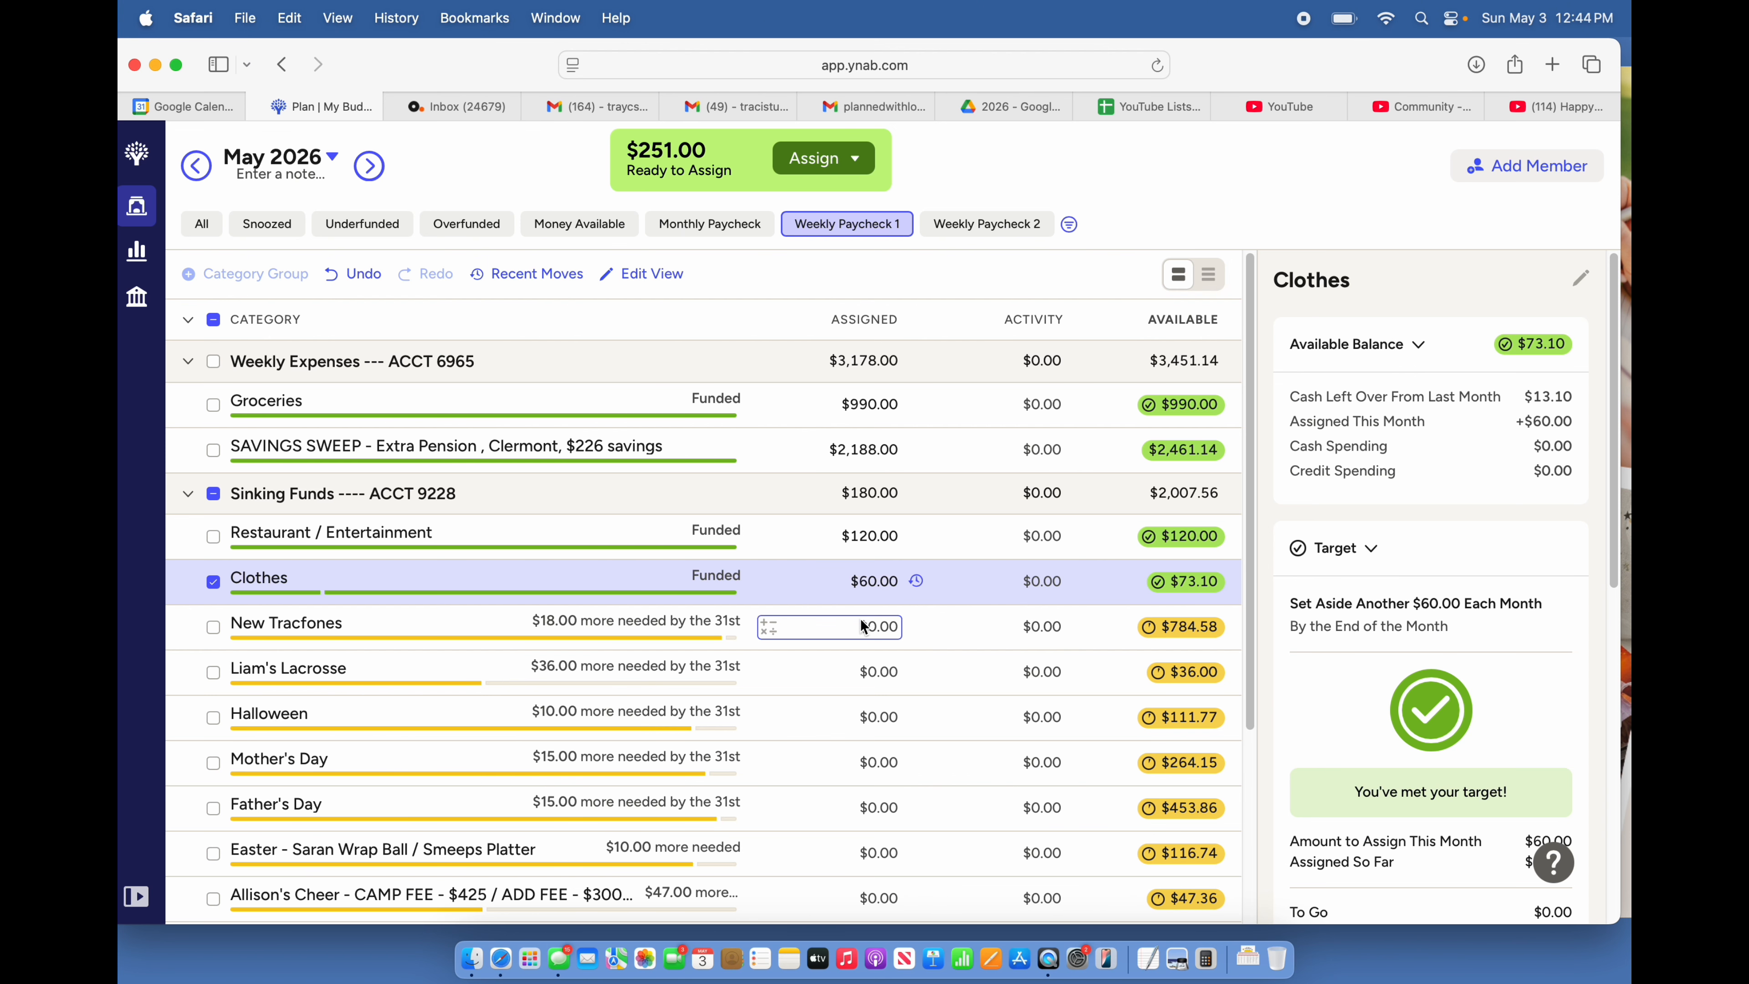
- Assign $18 to New Tracfones and $36 to the Lacrosse category in the Sinking Funds group
left_click(860, 628)
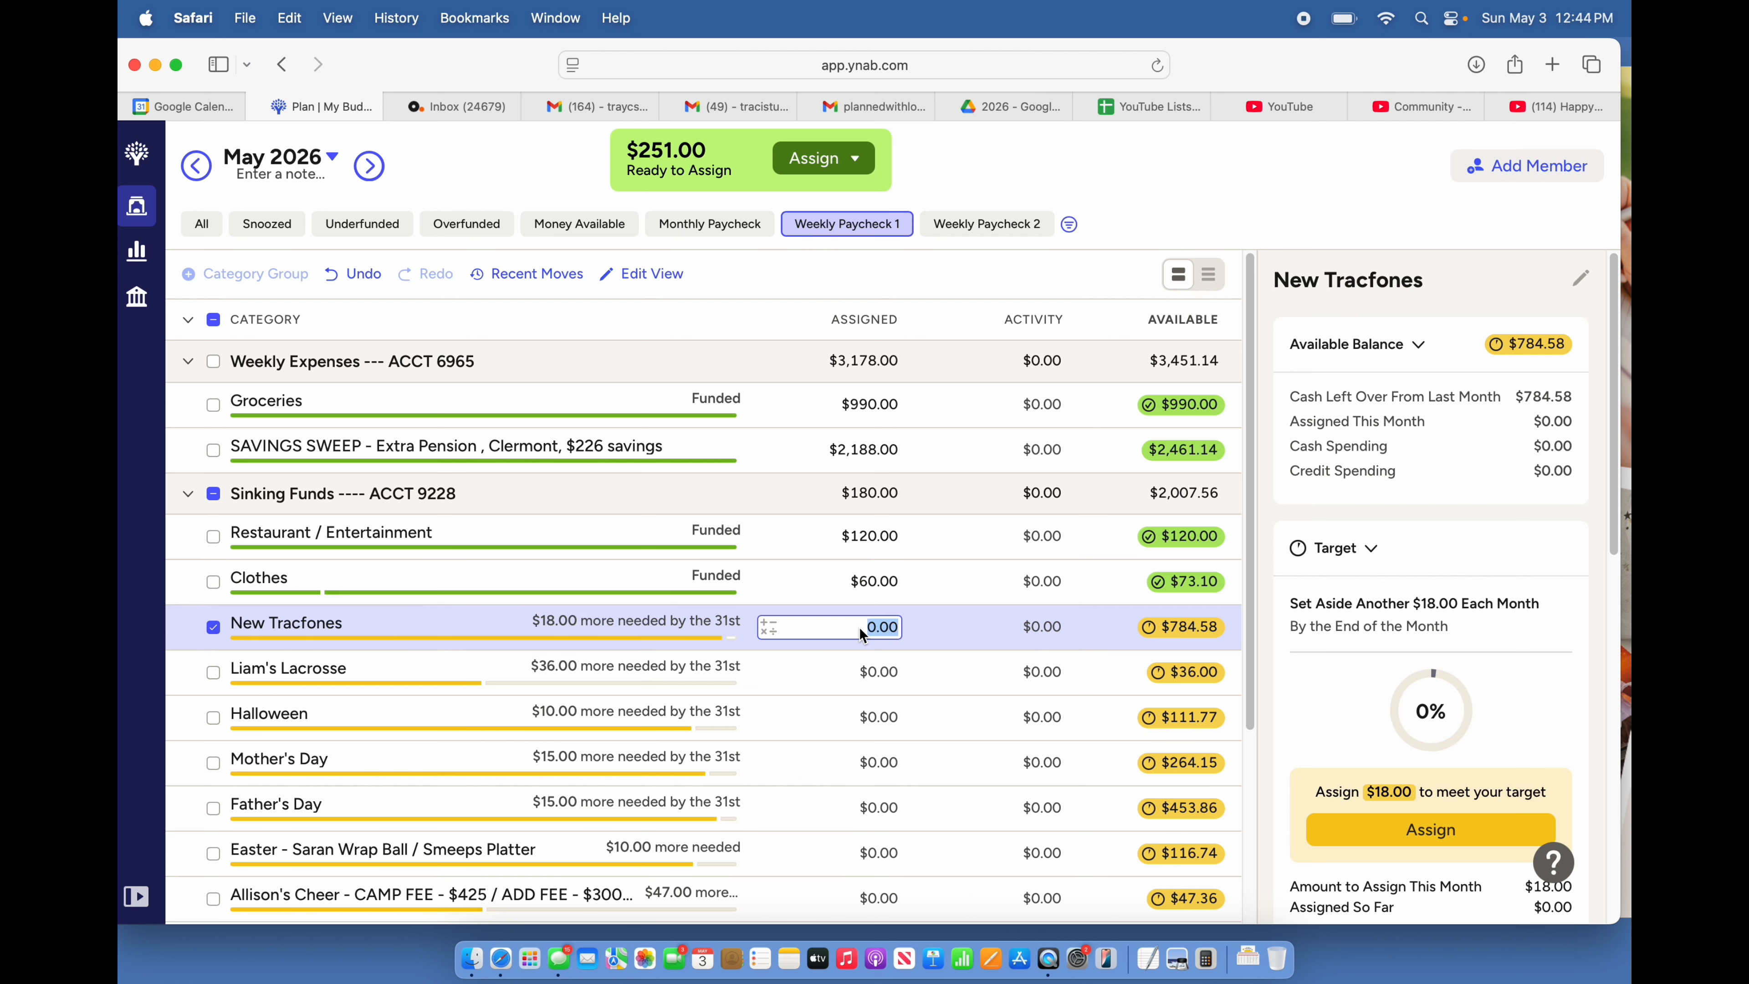
type("18")
key("Return")
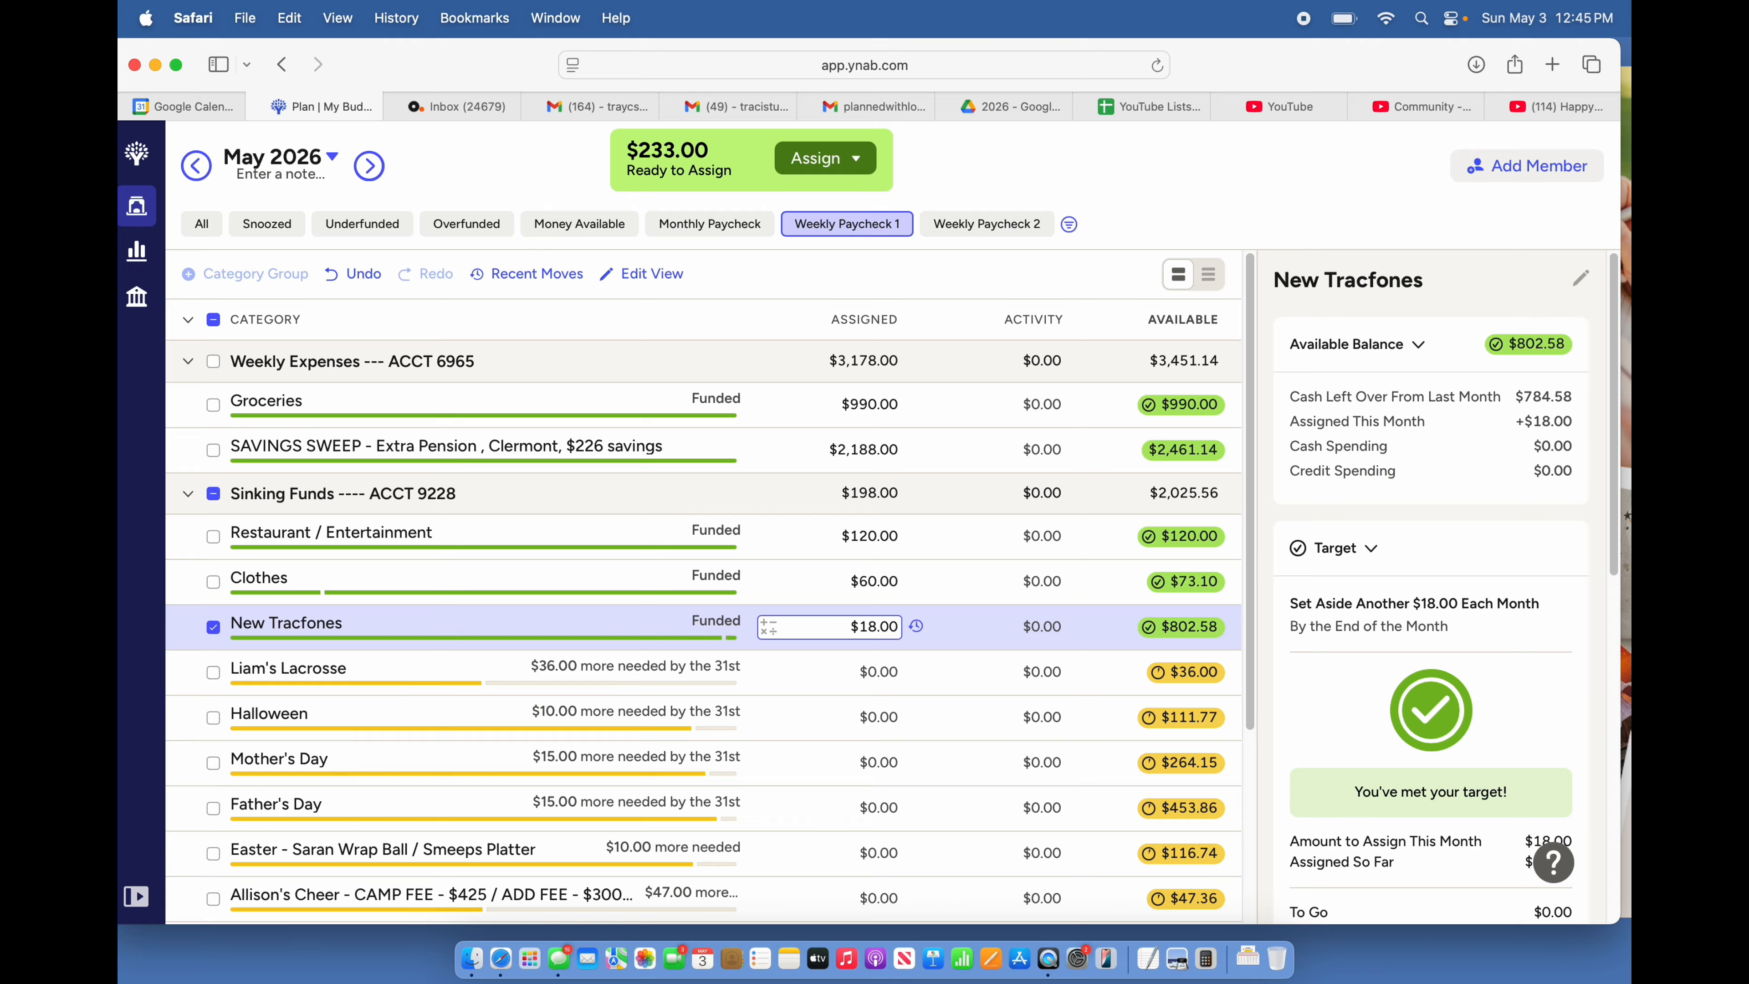
left_click(872, 672)
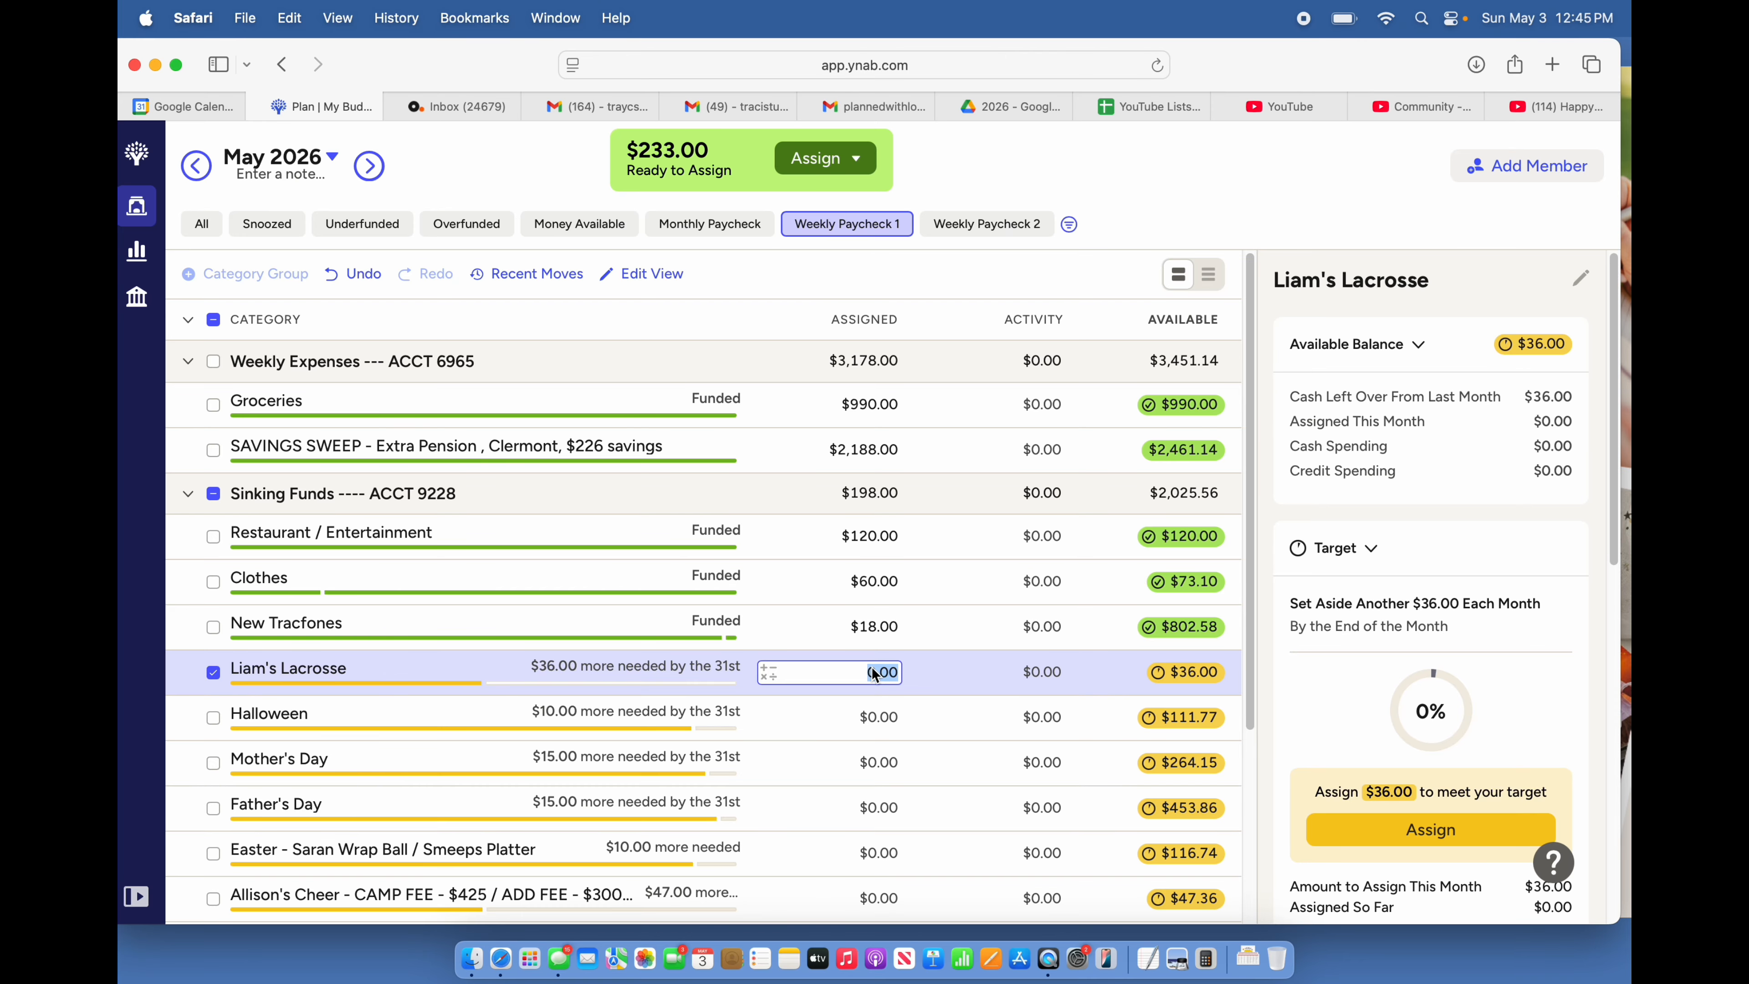
type("36")
key("Return")
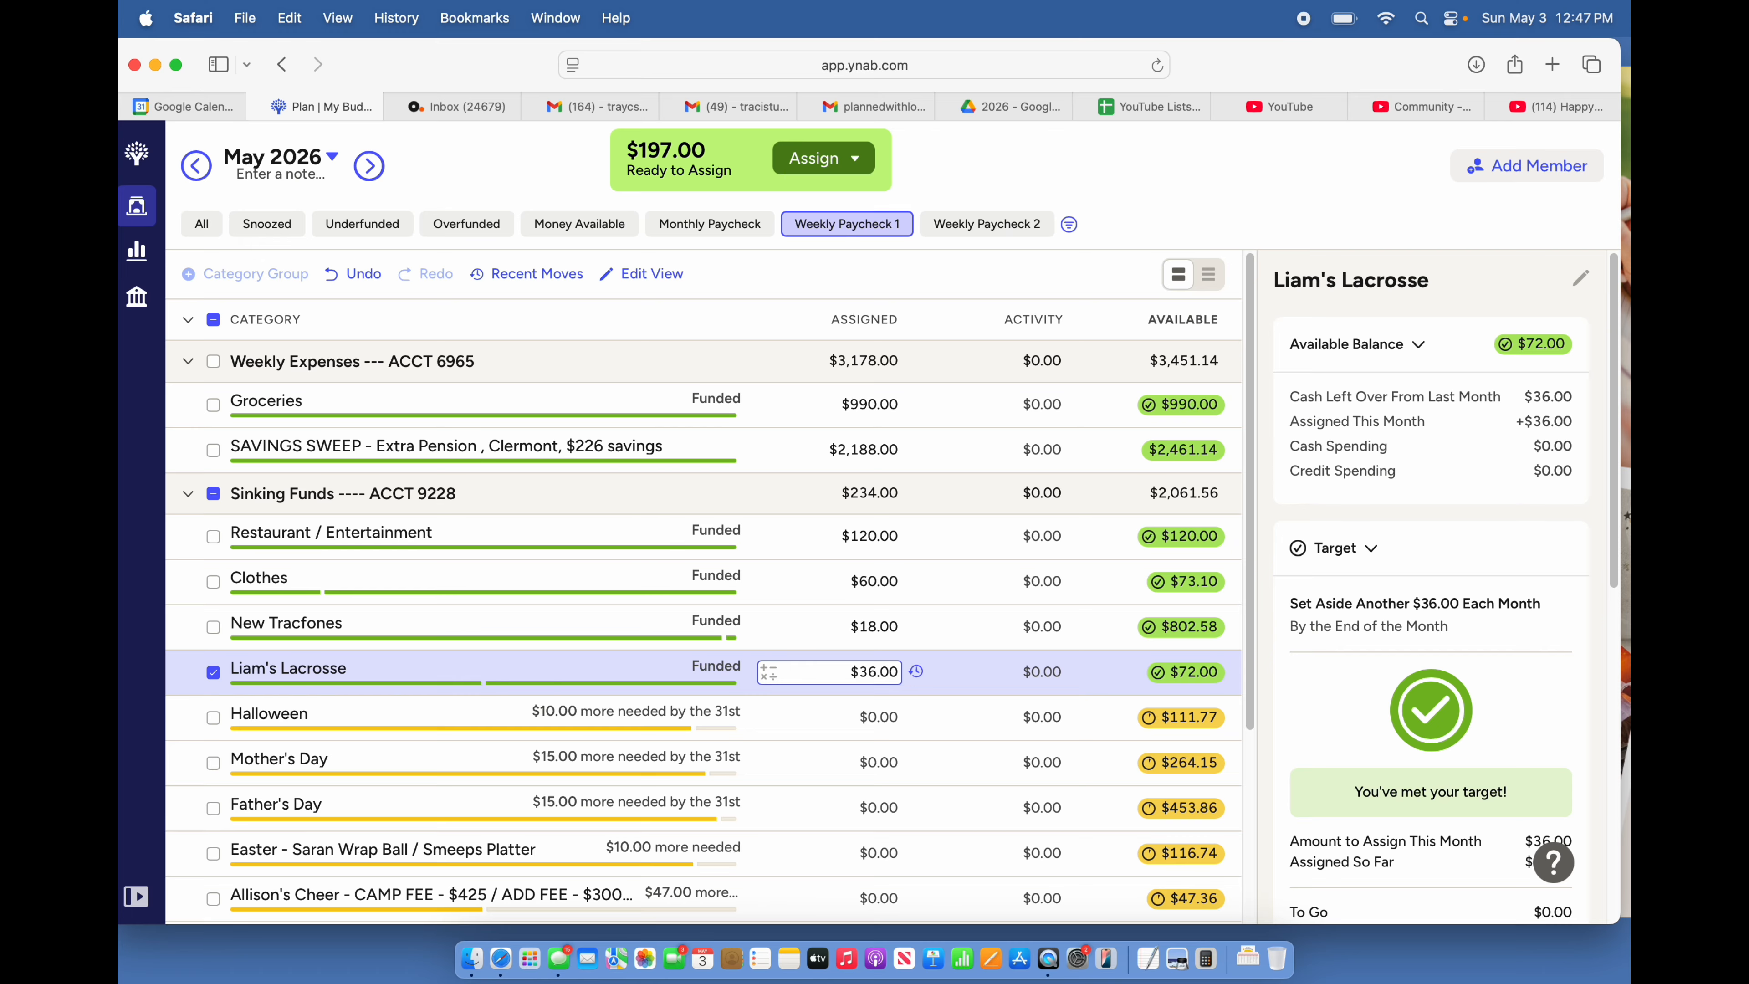
- Assign $10 to Halloween and $15 to Mother's Day in the Sinking Funds group
left_click(861, 720)
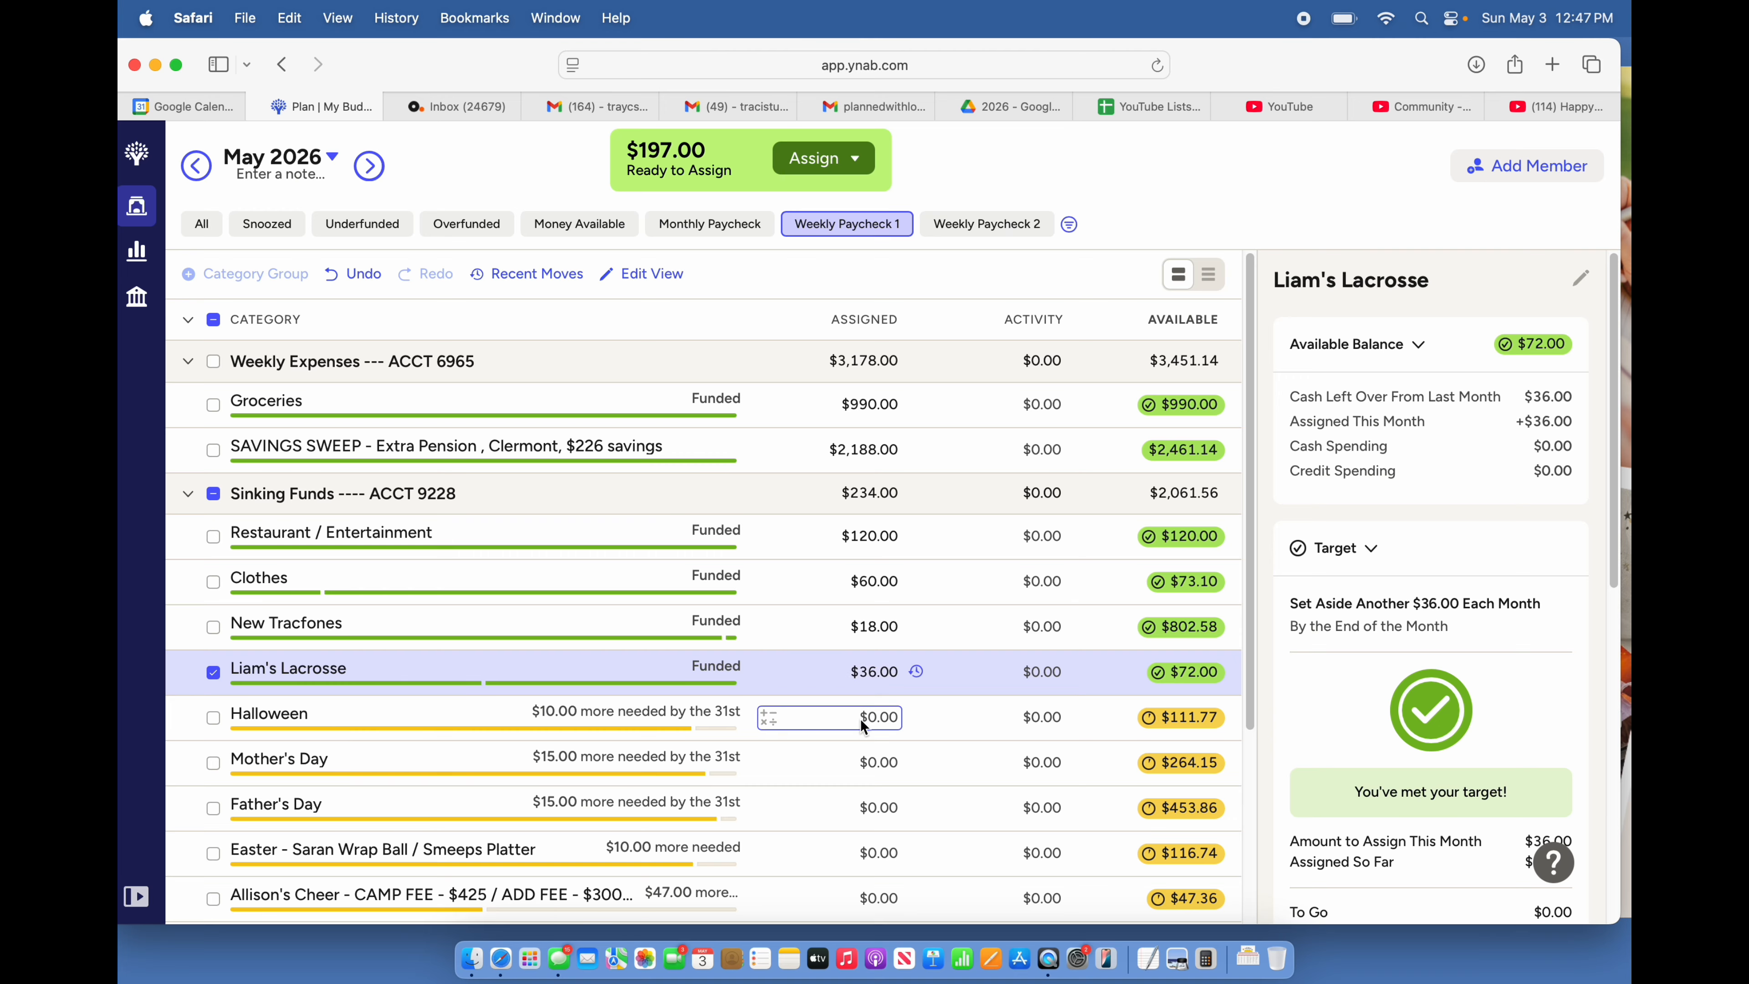
left_click(858, 723)
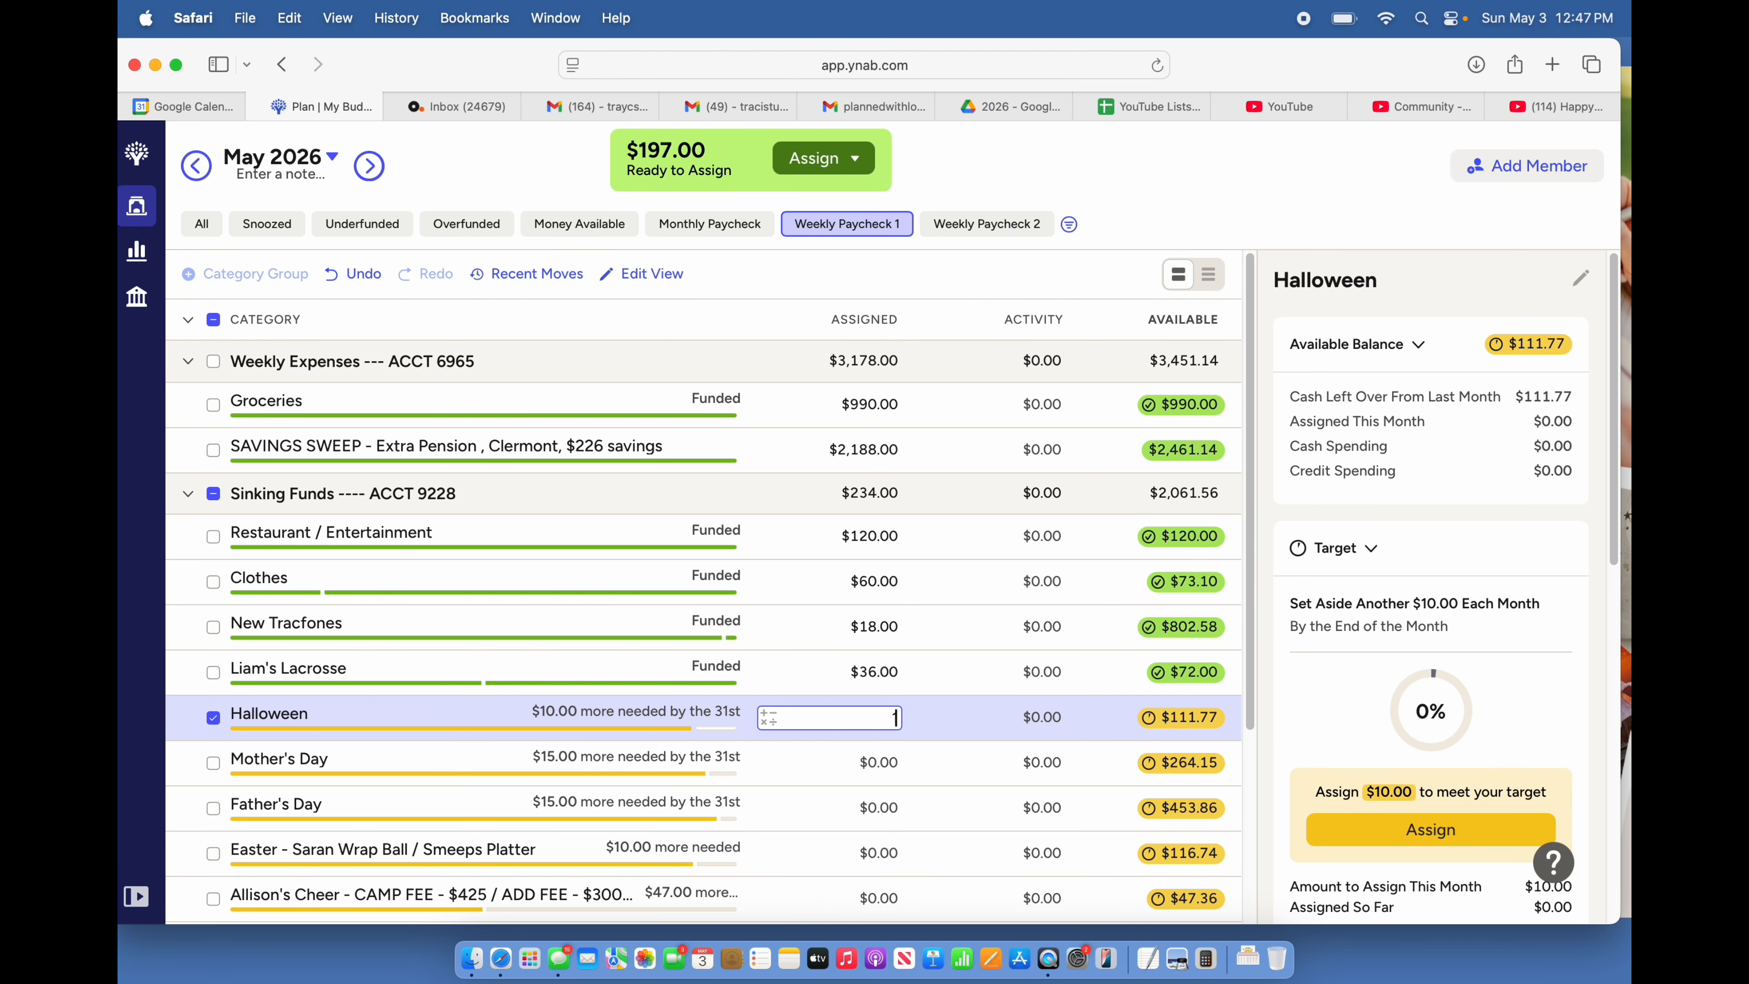
type("10")
key("Return")
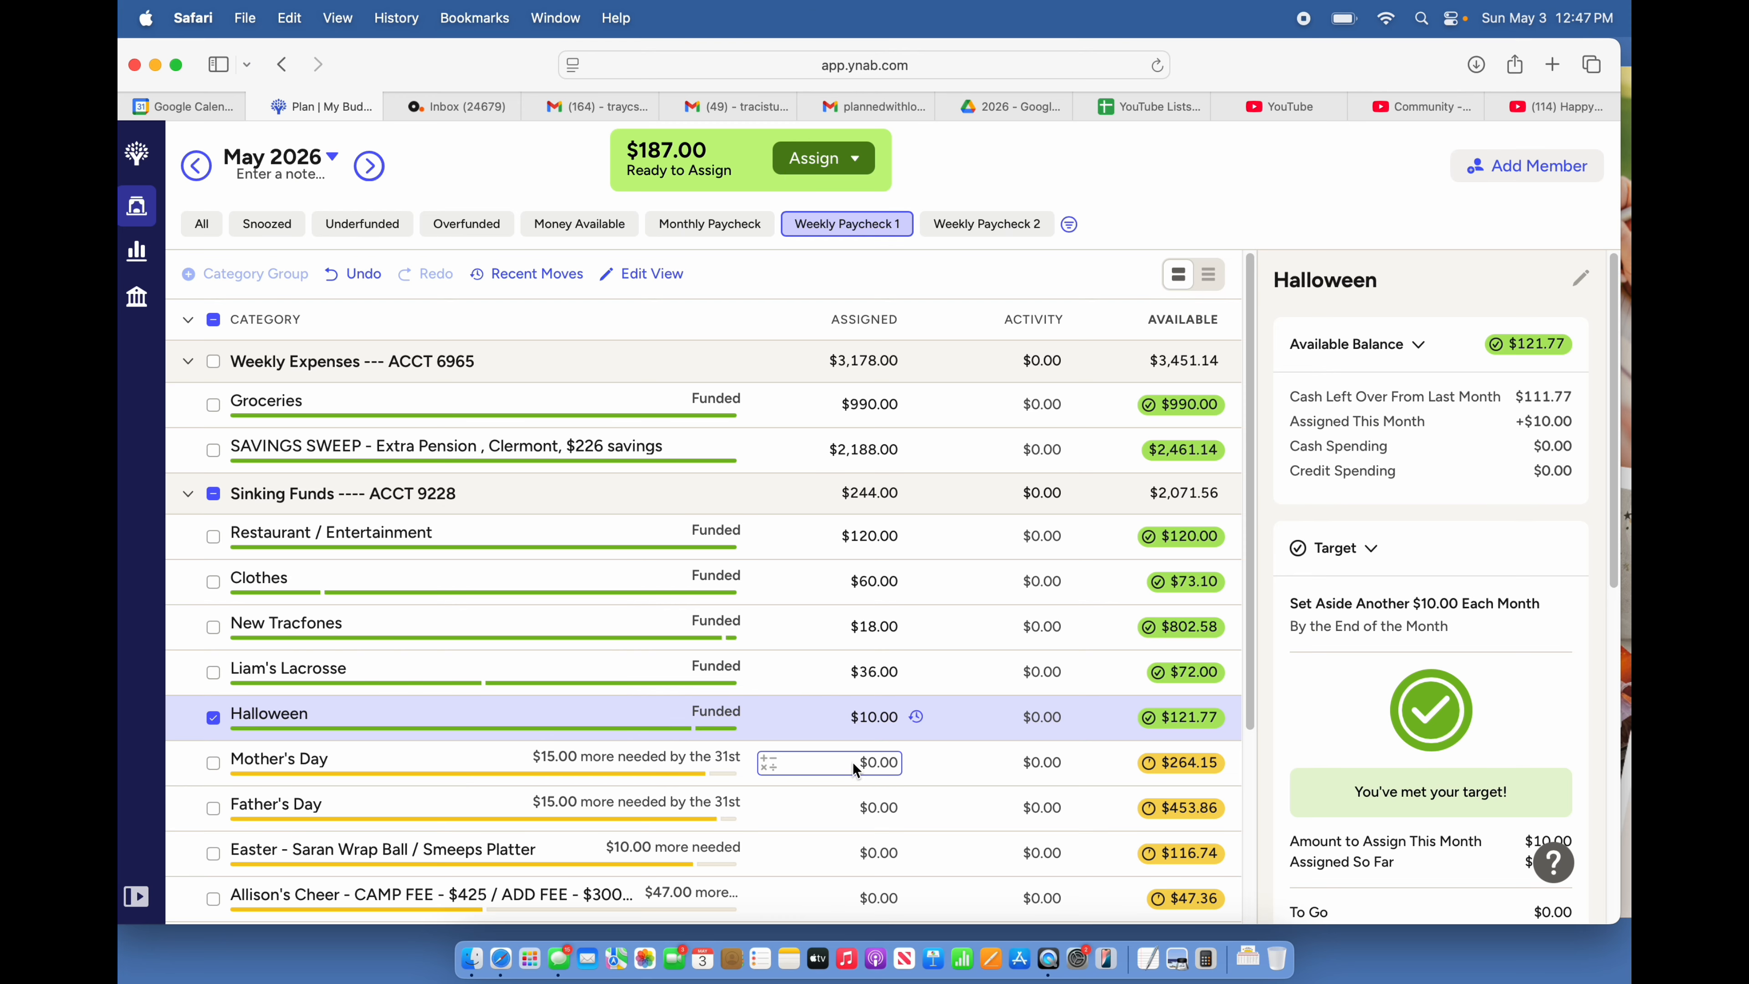
left_click(851, 759)
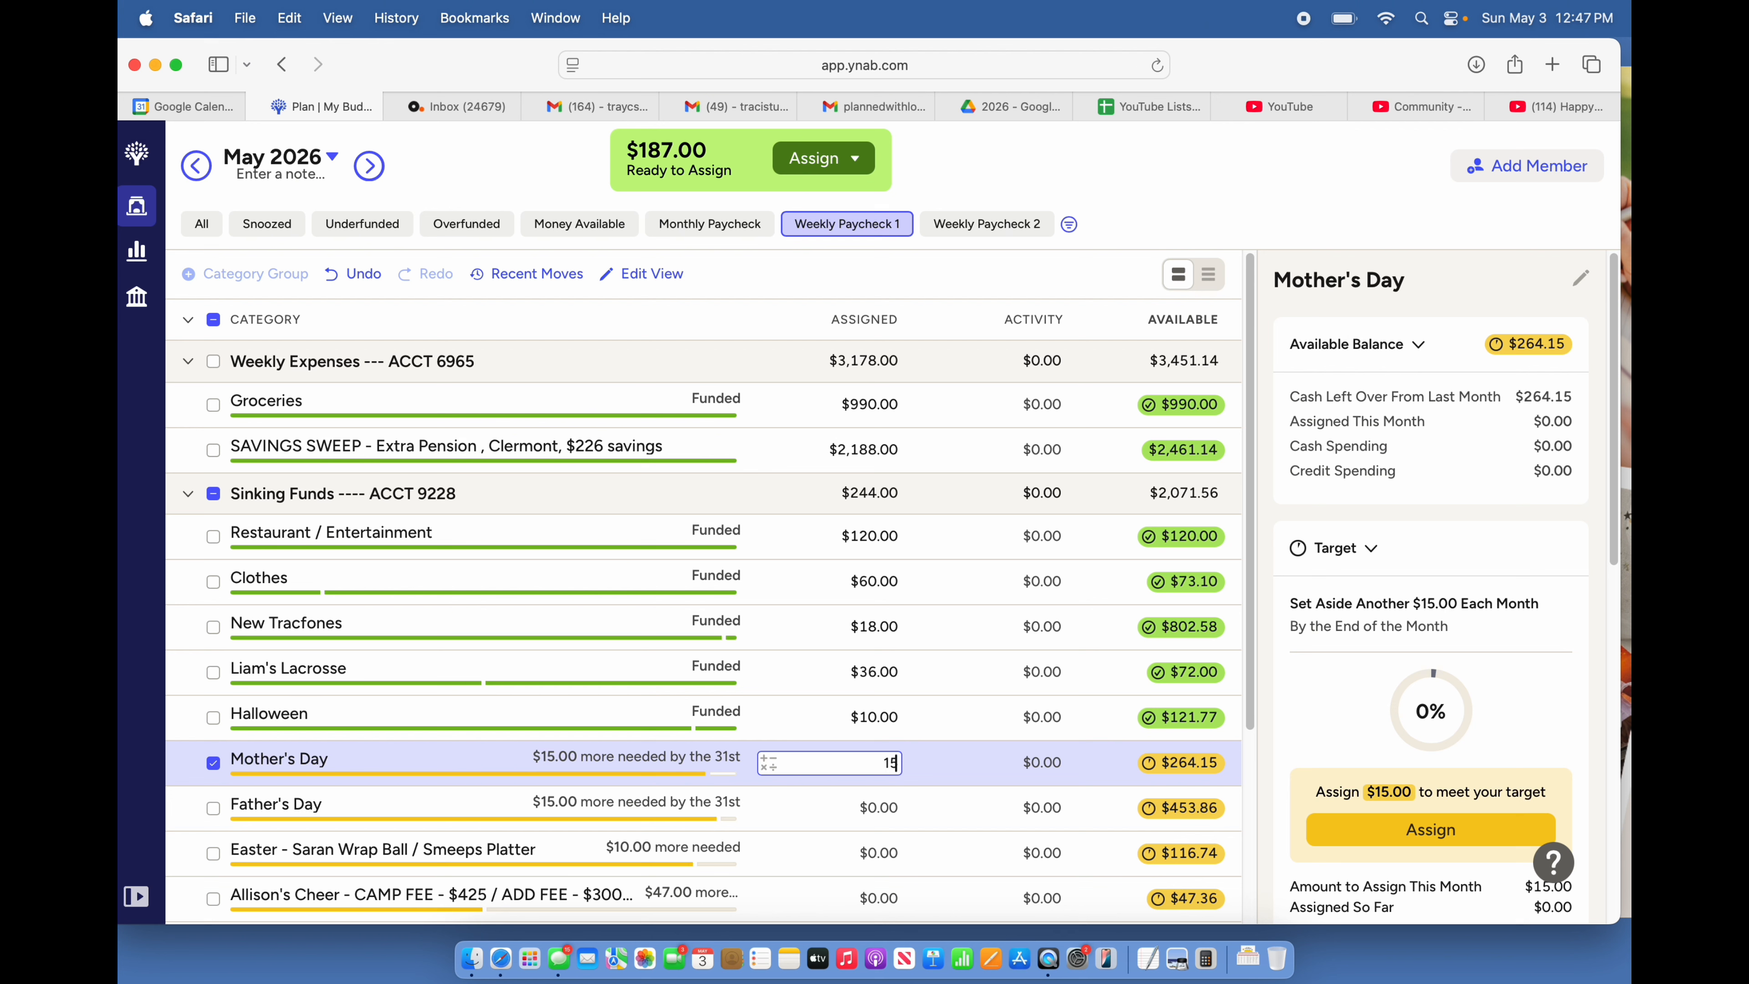
key("Return")
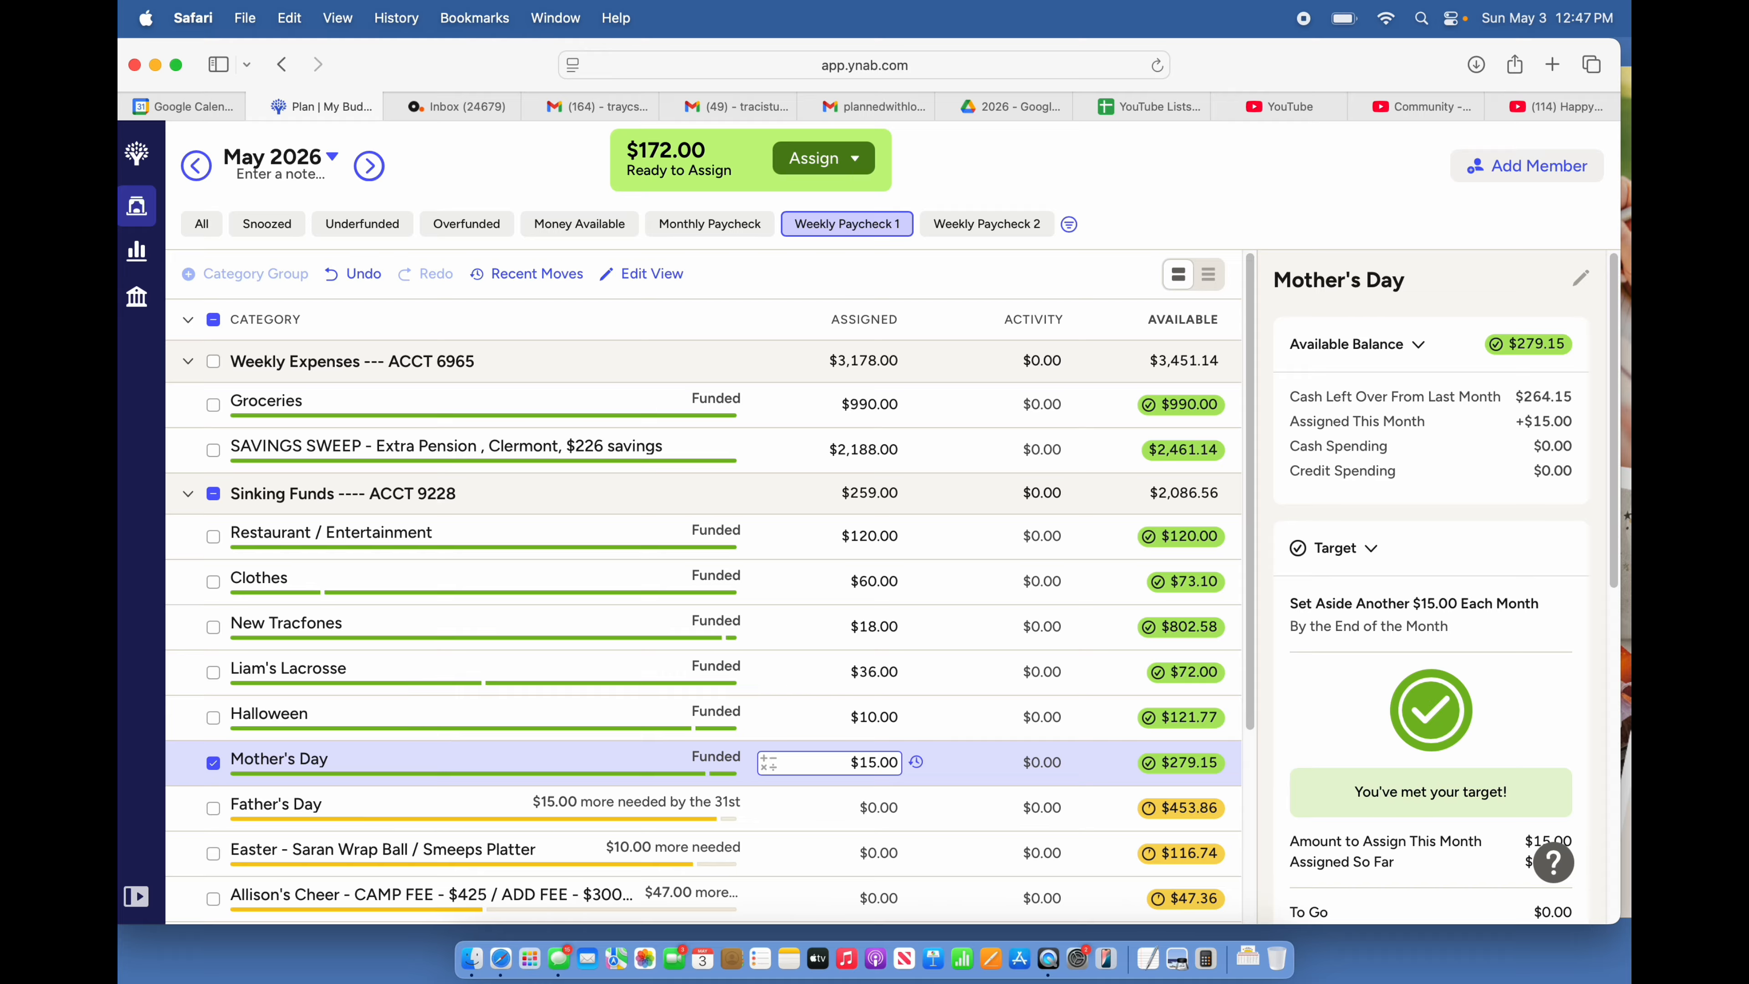
- Assign $15 to Father's Day and $10 to Easter - Saran Wrap Ball / Smeeps Platter
left_click(852, 805)
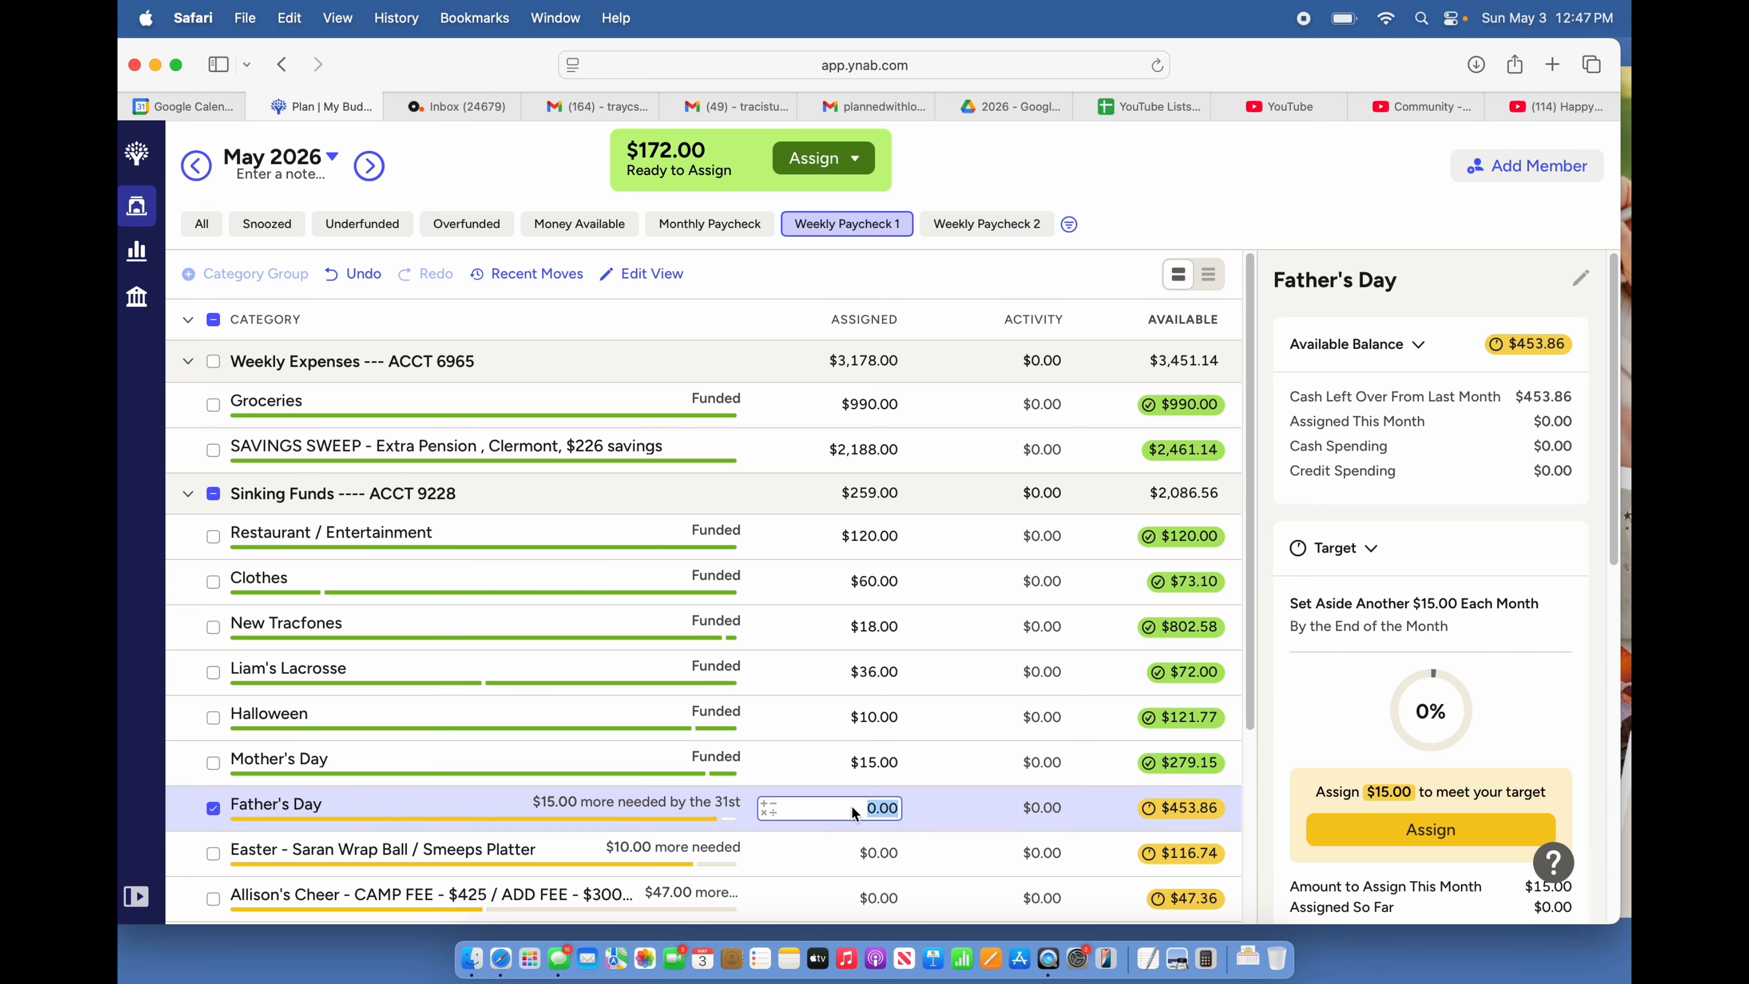
type("15")
key("Return")
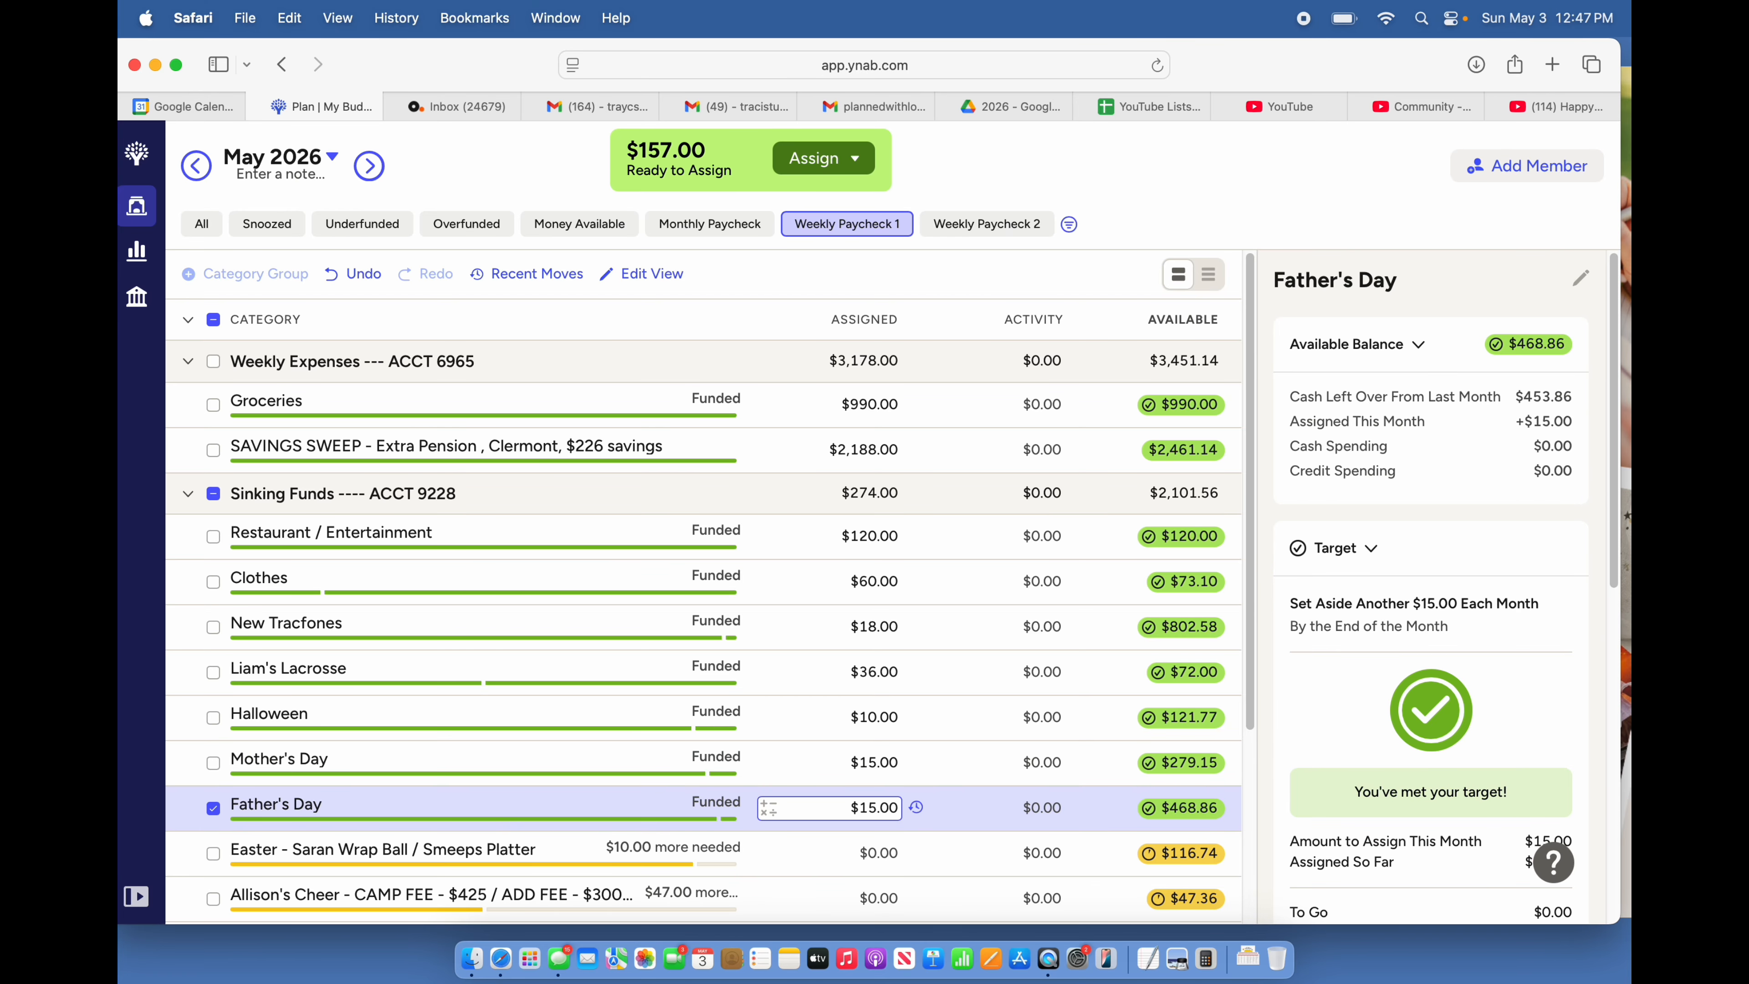
scroll(858, 826, "down", 2)
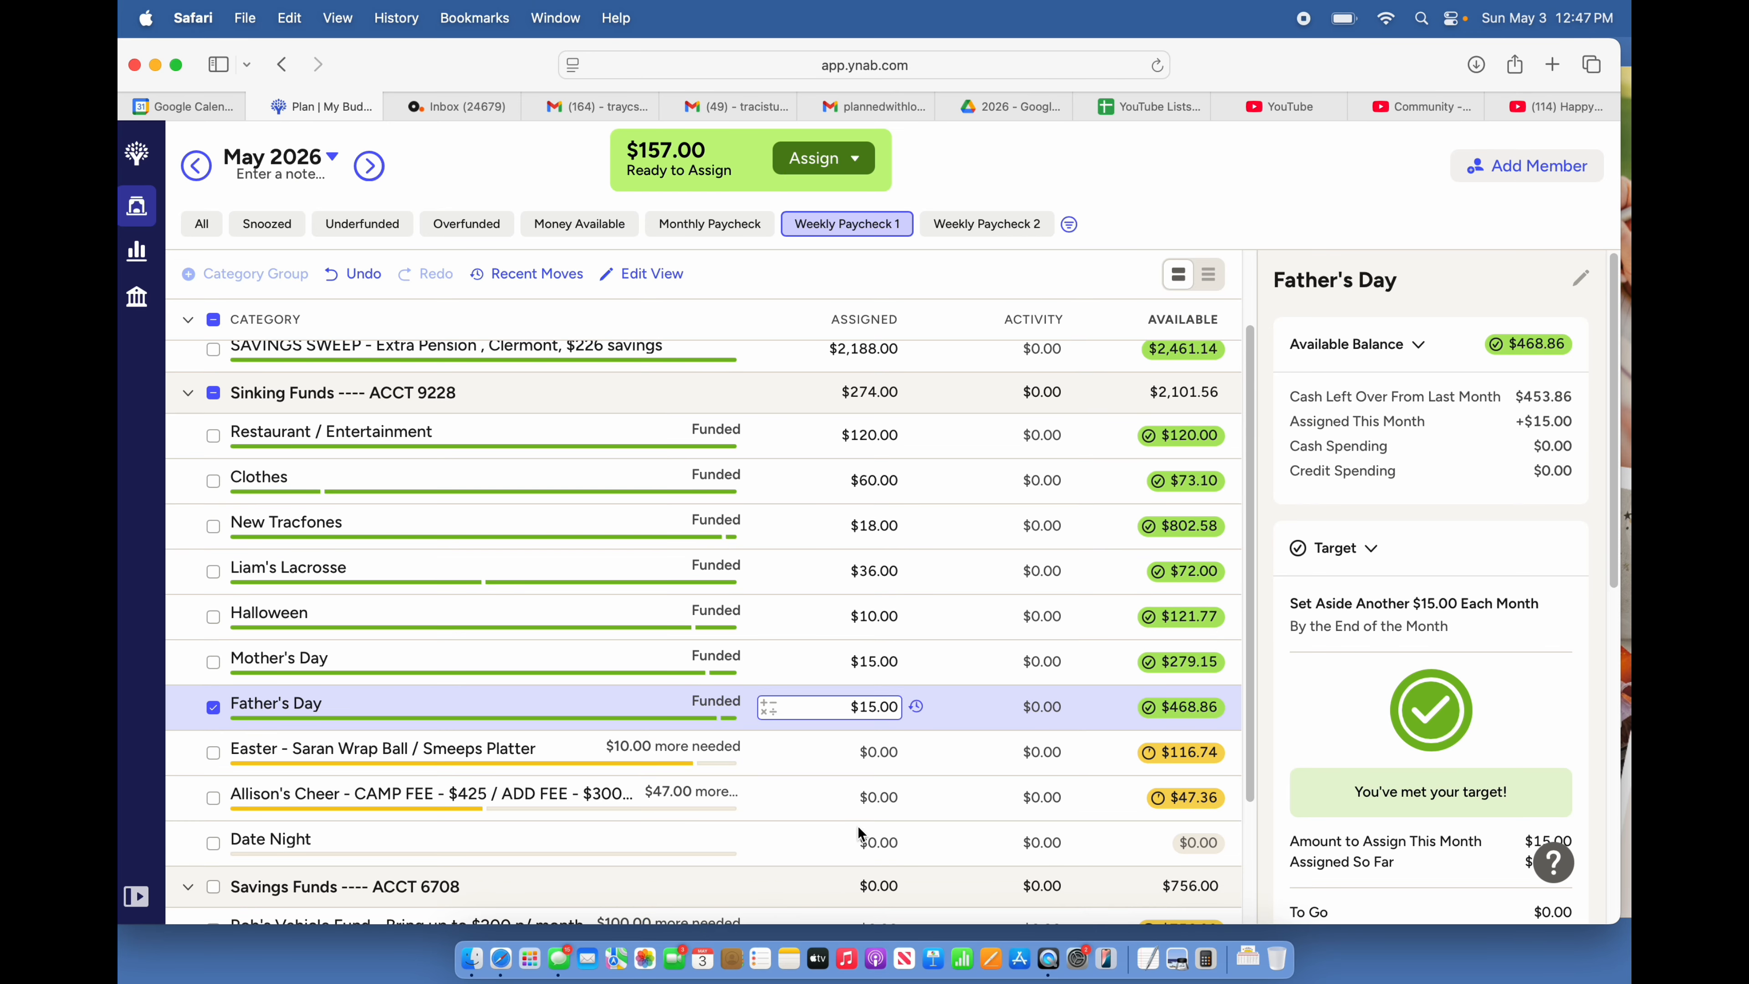
left_click(860, 744)
type("10")
key("Return")
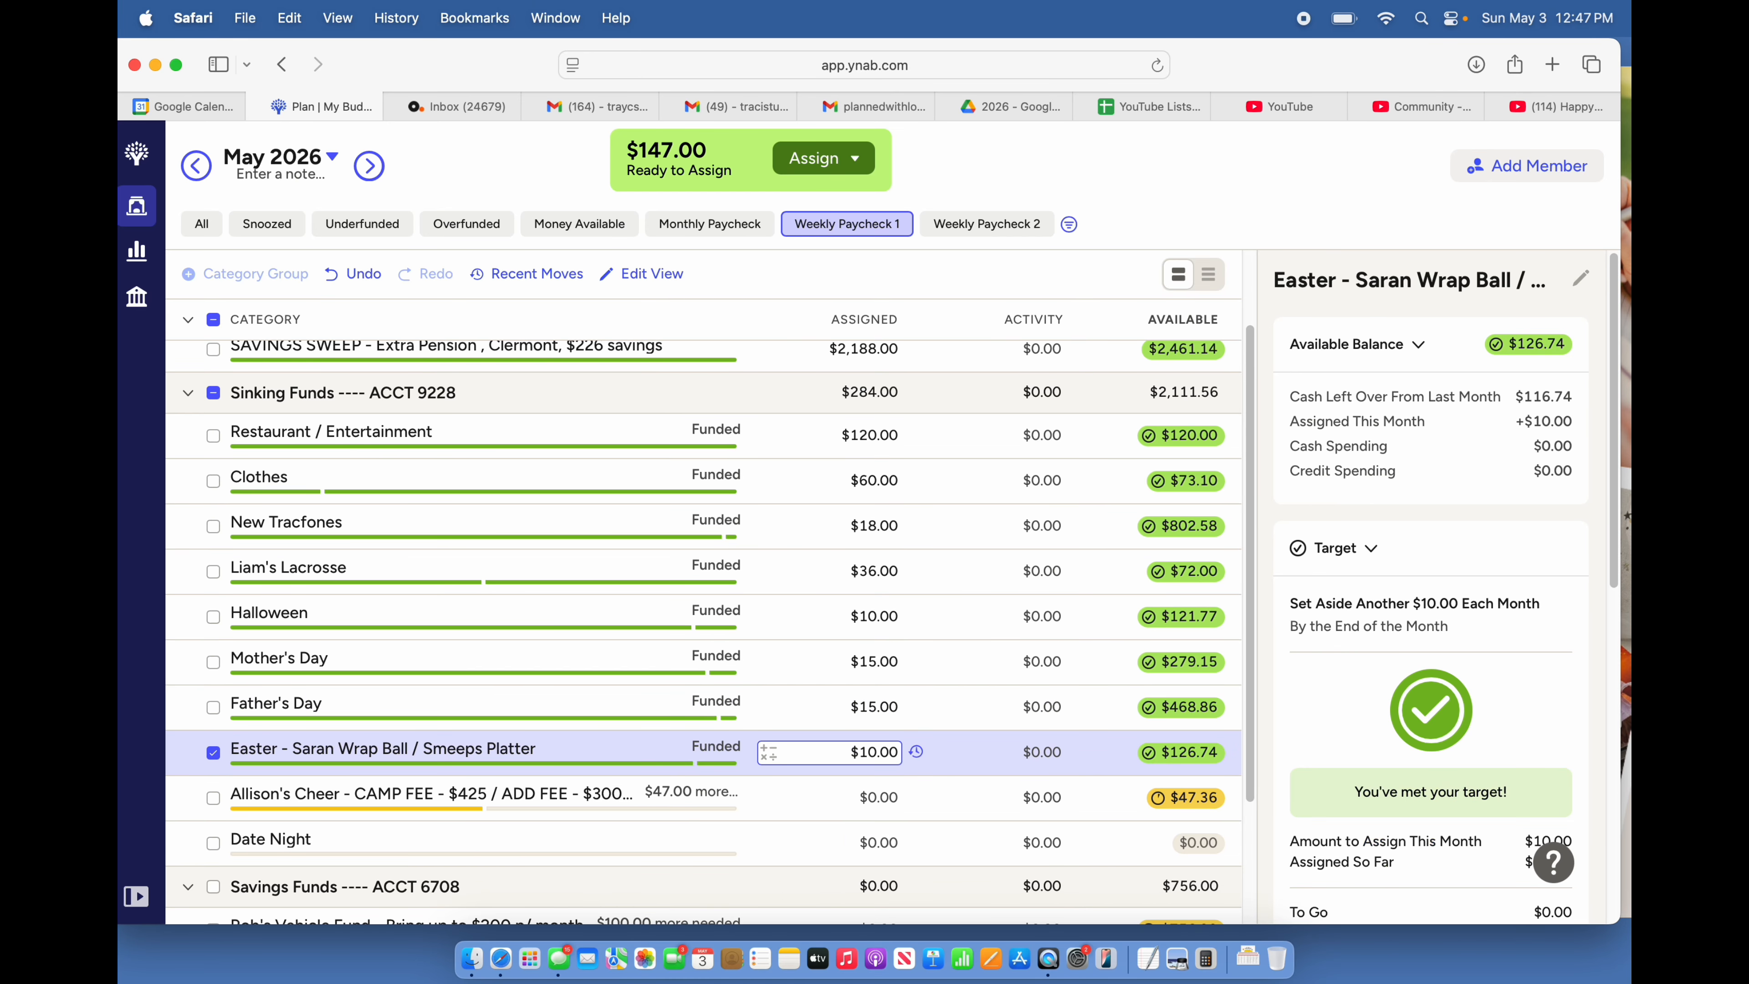
- Assign $47 to the Cheer camp fee category in the Sinking Funds group
scroll(861, 811, "down", 1)
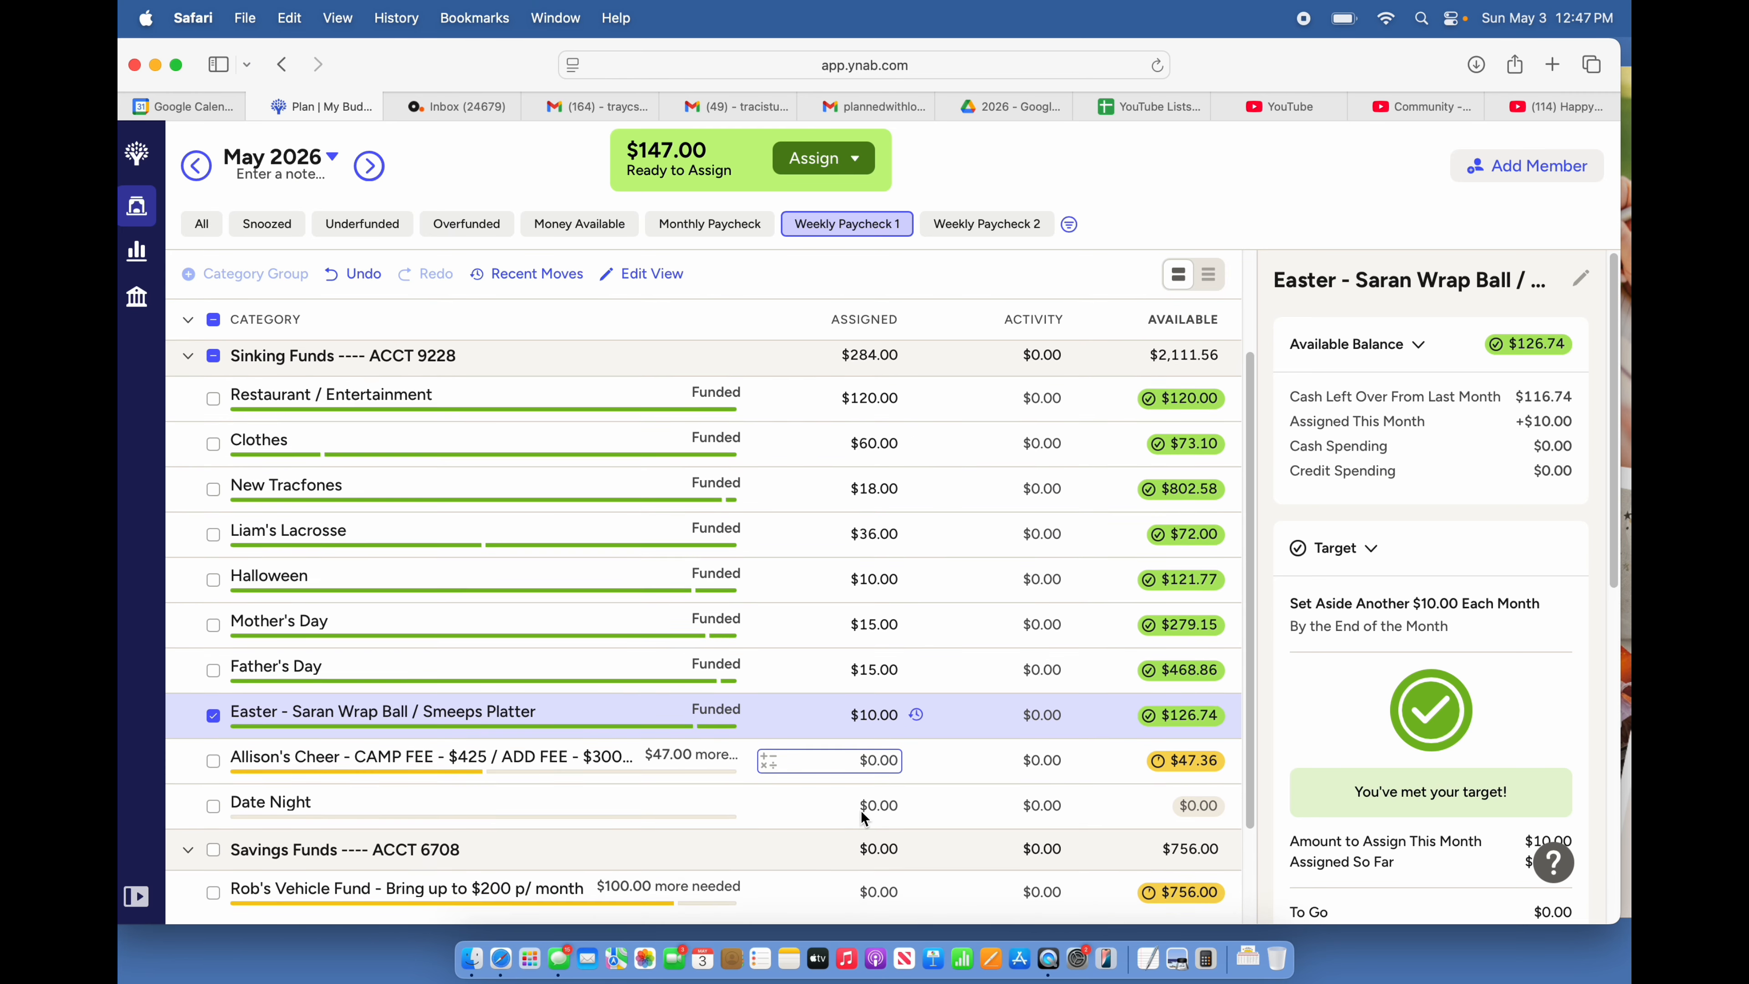
left_click(851, 749)
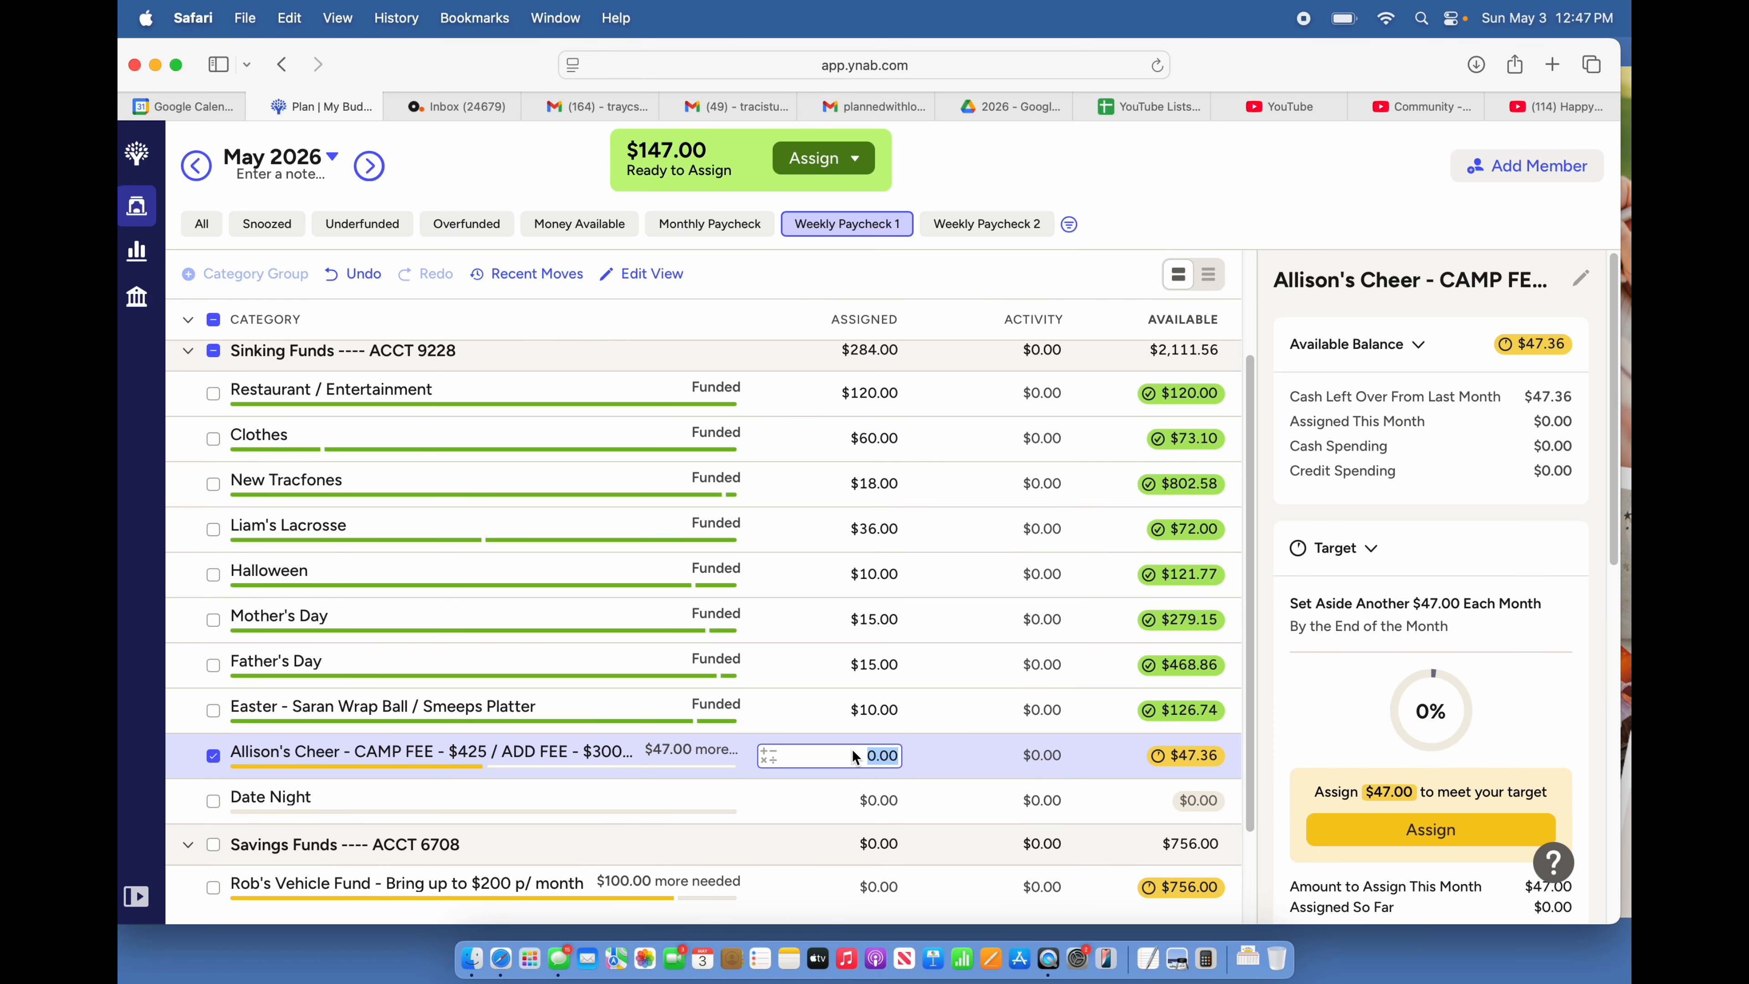
type("47")
key("Return")
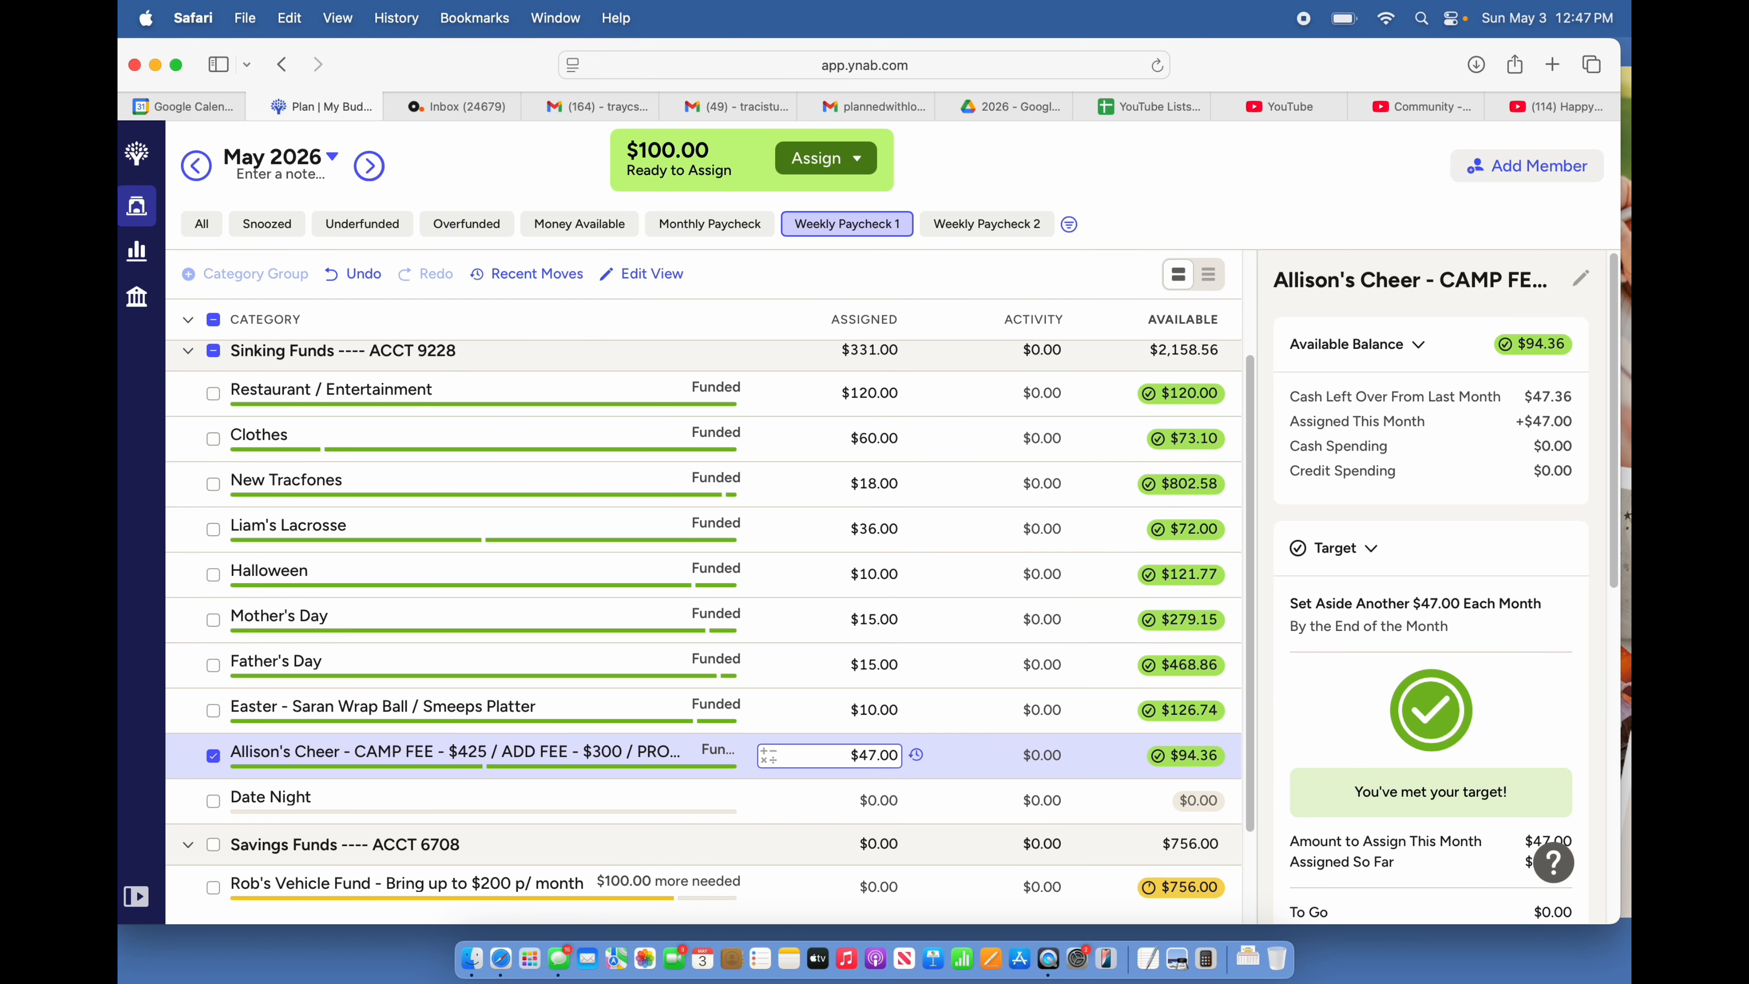
- Assign $100 to the Vehicle Fund category in the Savings Funds group
scroll(703, 632, "down", 2)
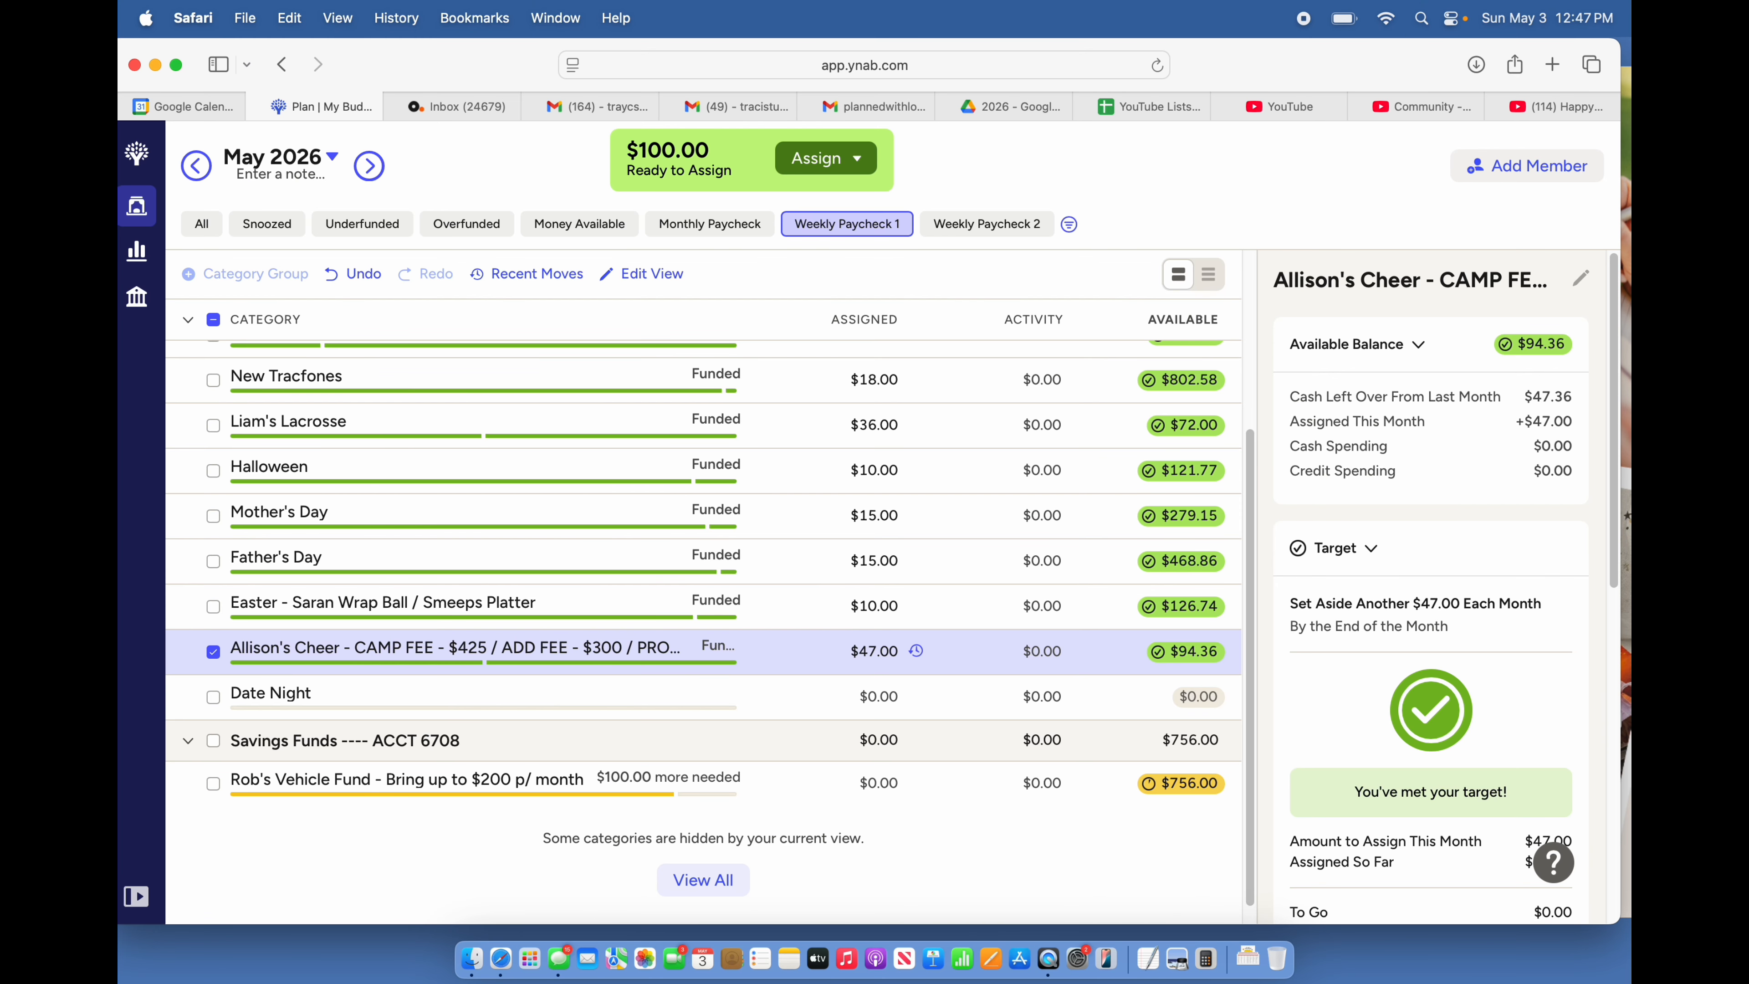
scroll(831, 826, "down", 1)
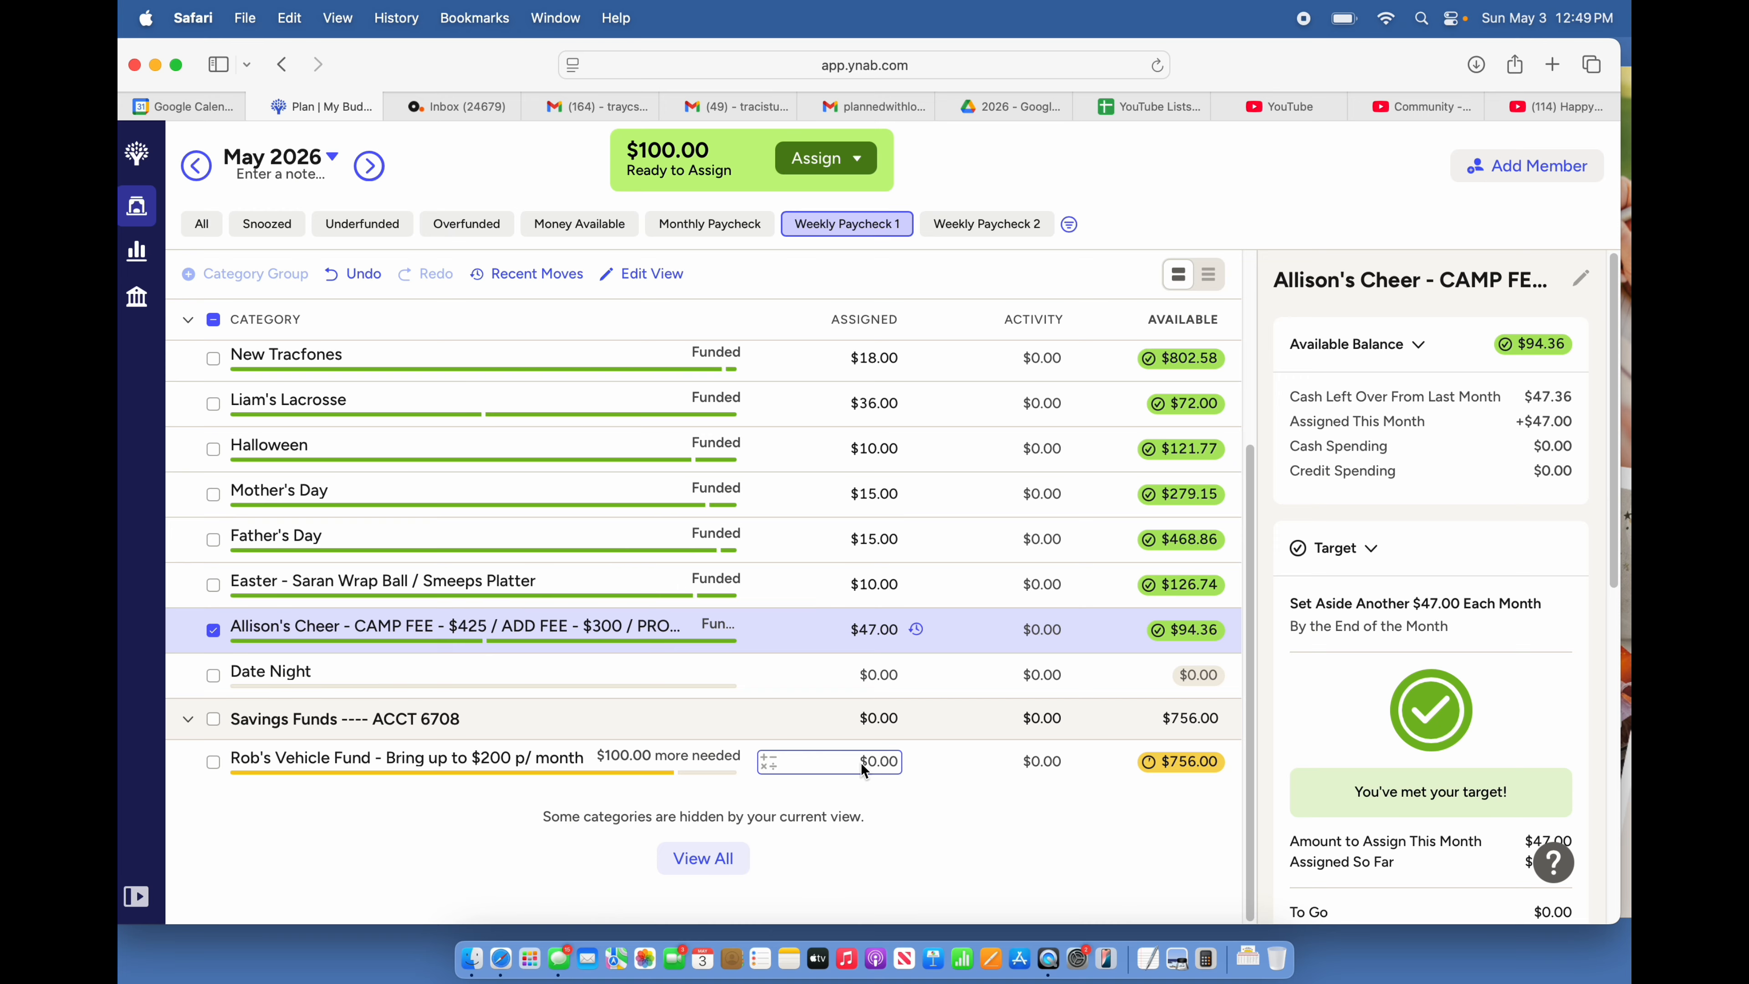
left_click(861, 763)
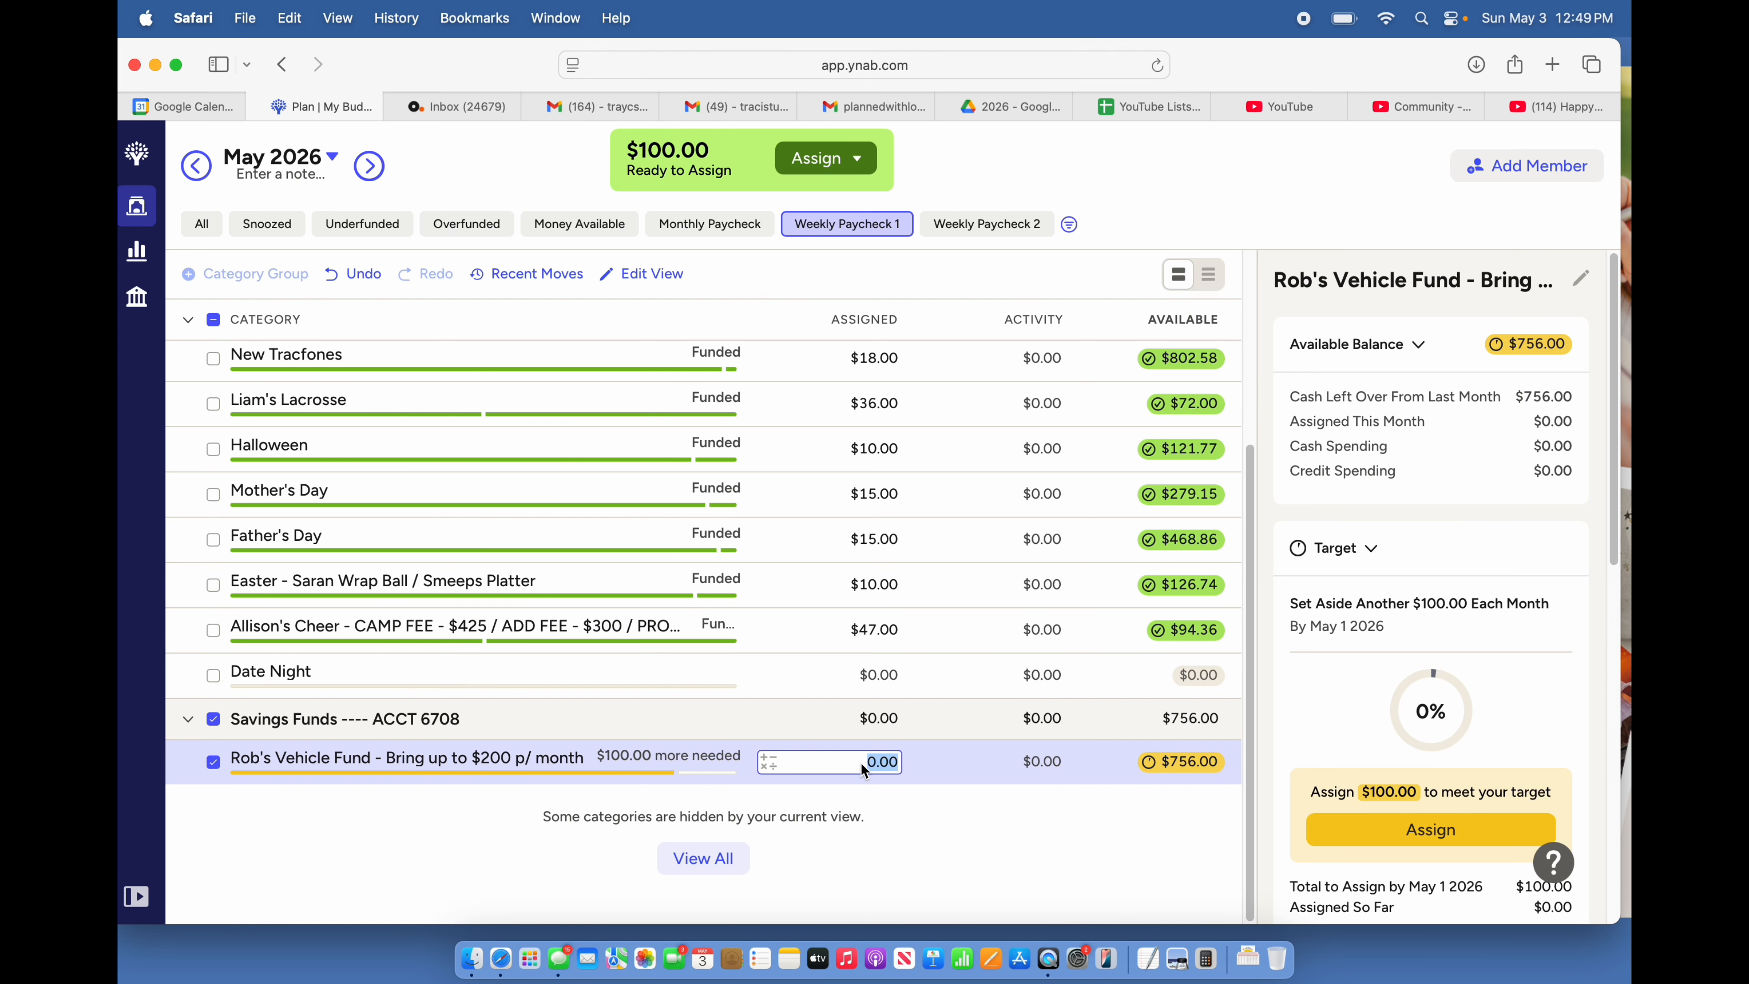
type("100")
key("Return")
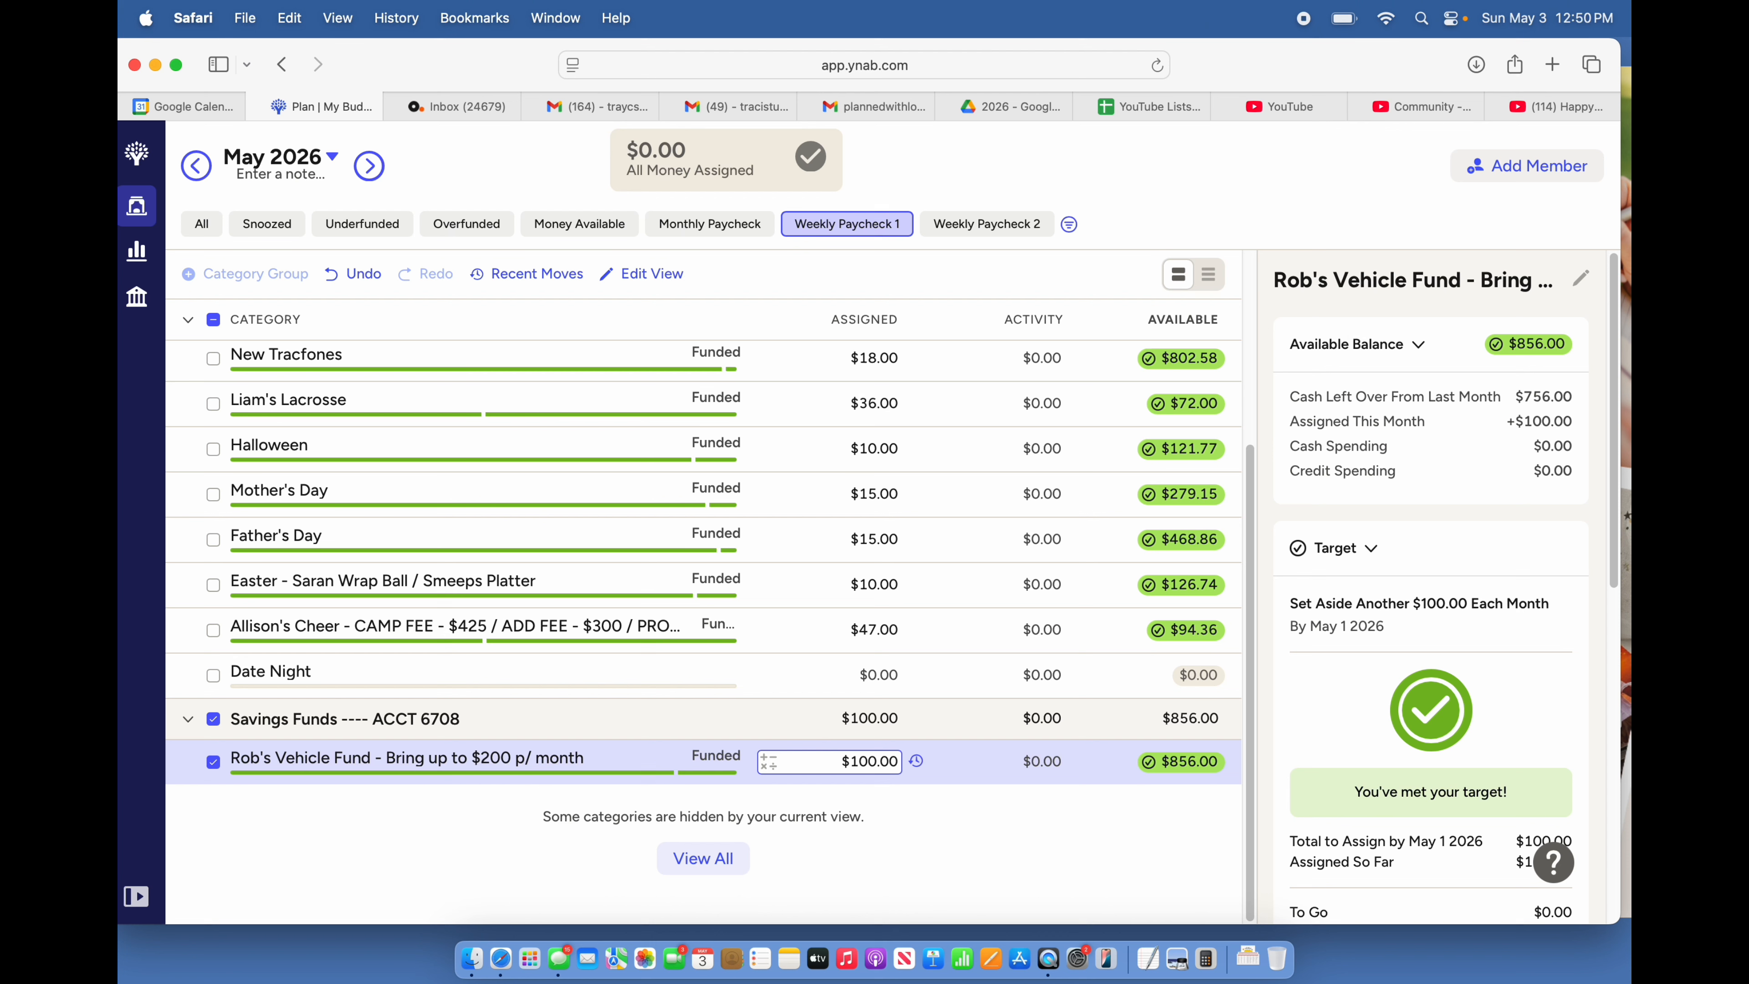
key("Return")
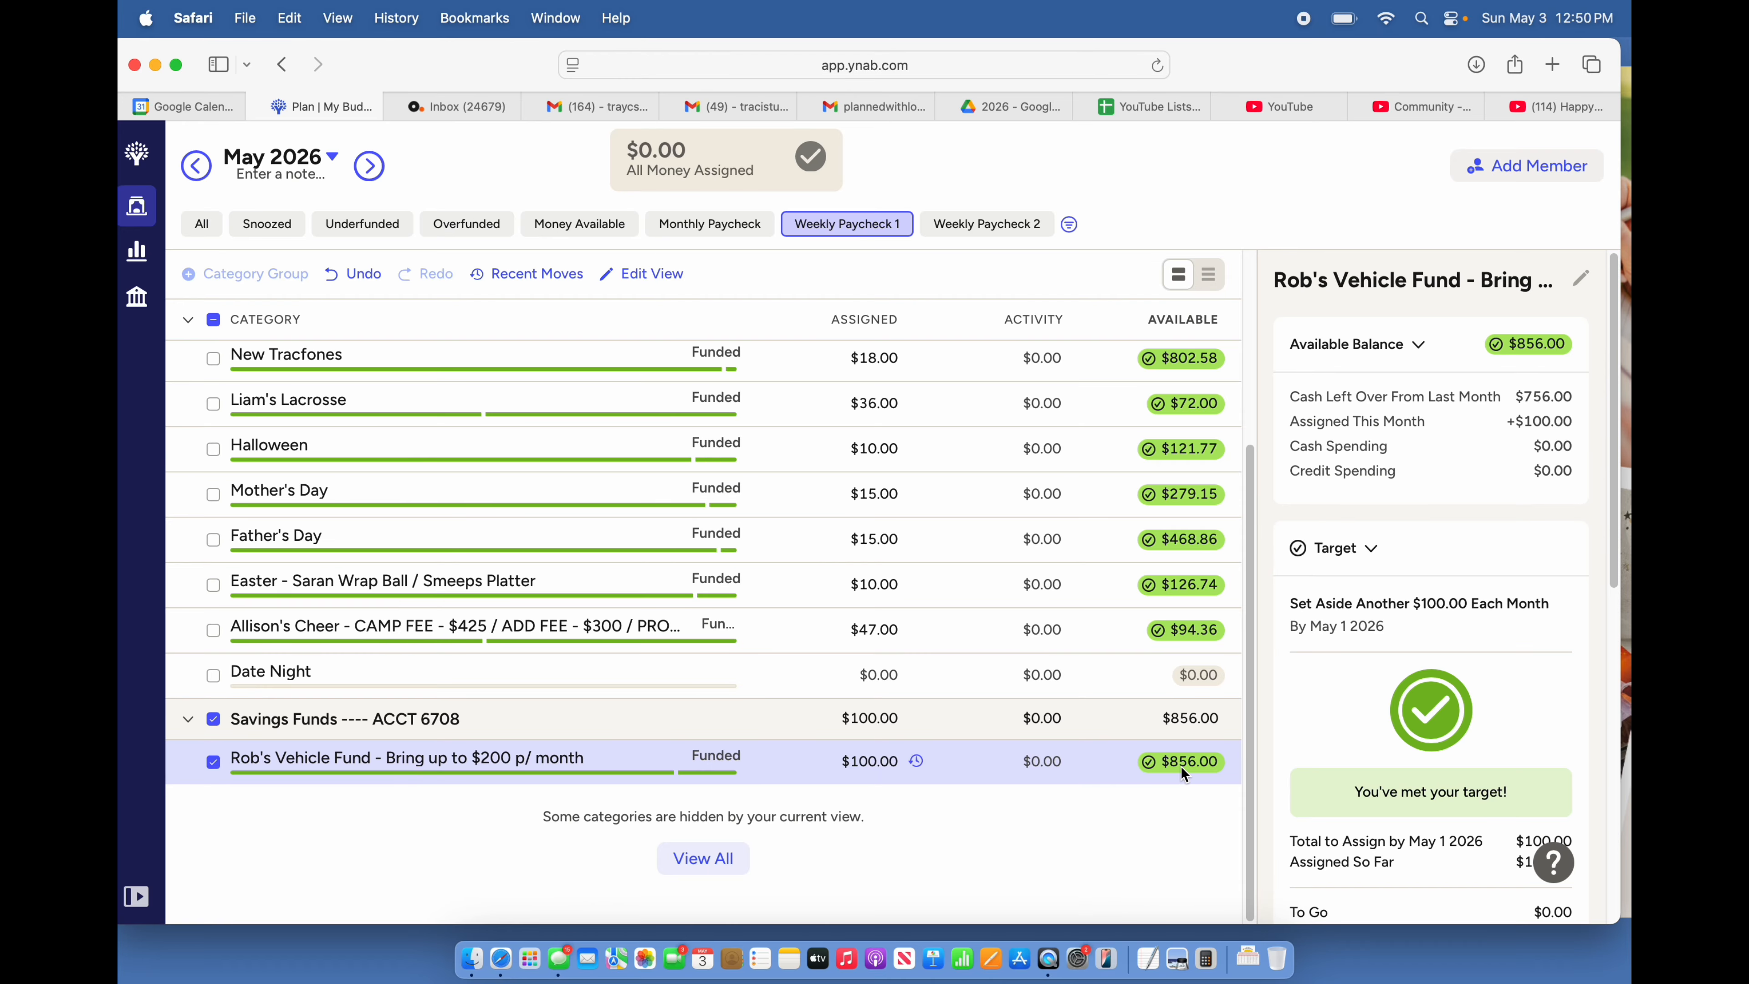
mouse_move(1181, 766)
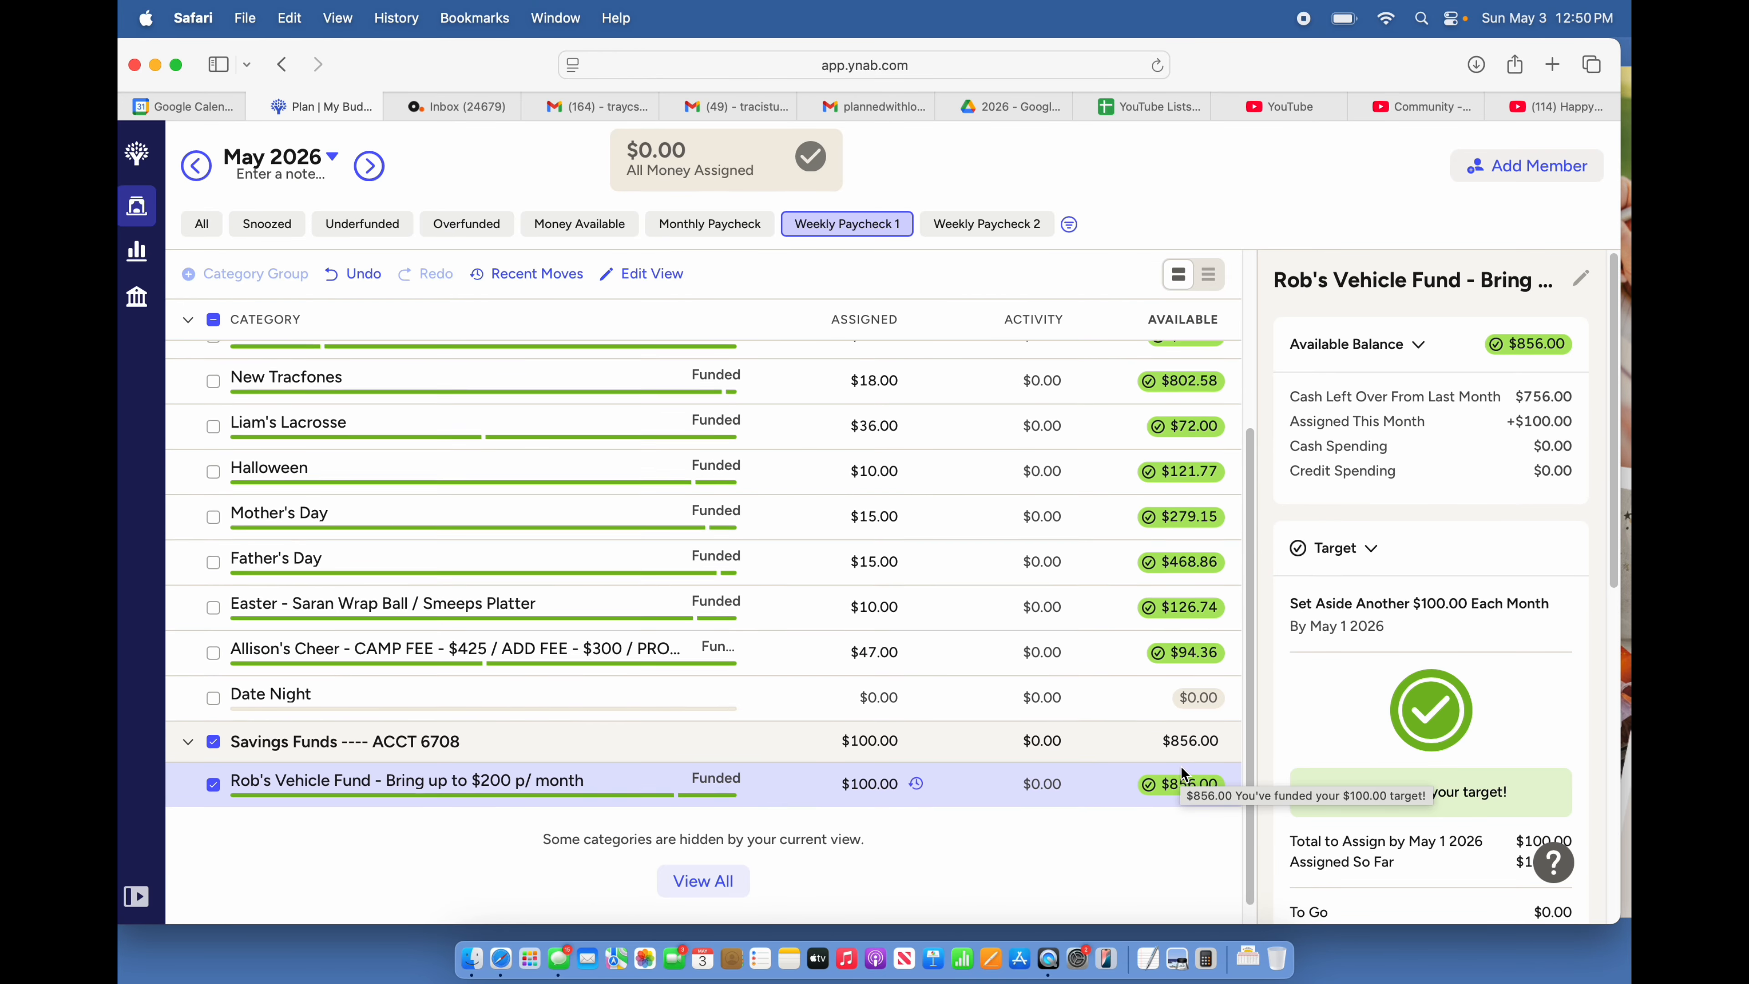
scroll(1181, 766, "up", 3)
scroll(1181, 766, "down", 3)
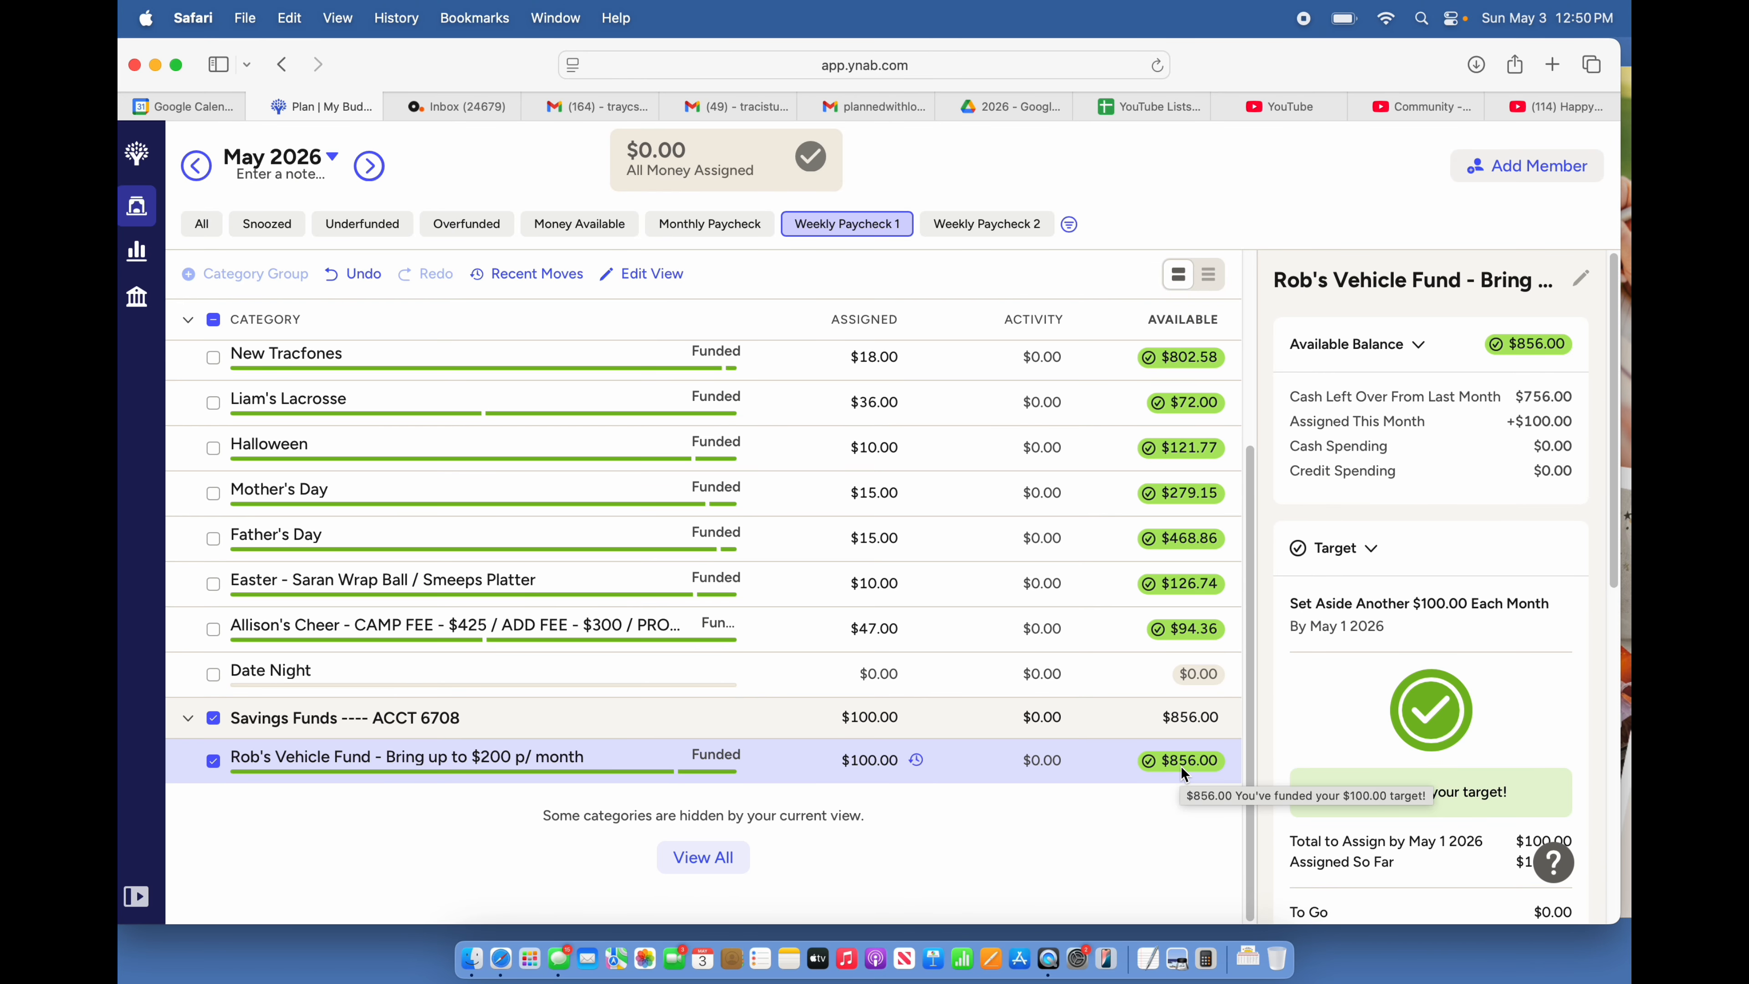
scroll(1181, 767, "up", 1)
scroll(1181, 772, "up", 5)
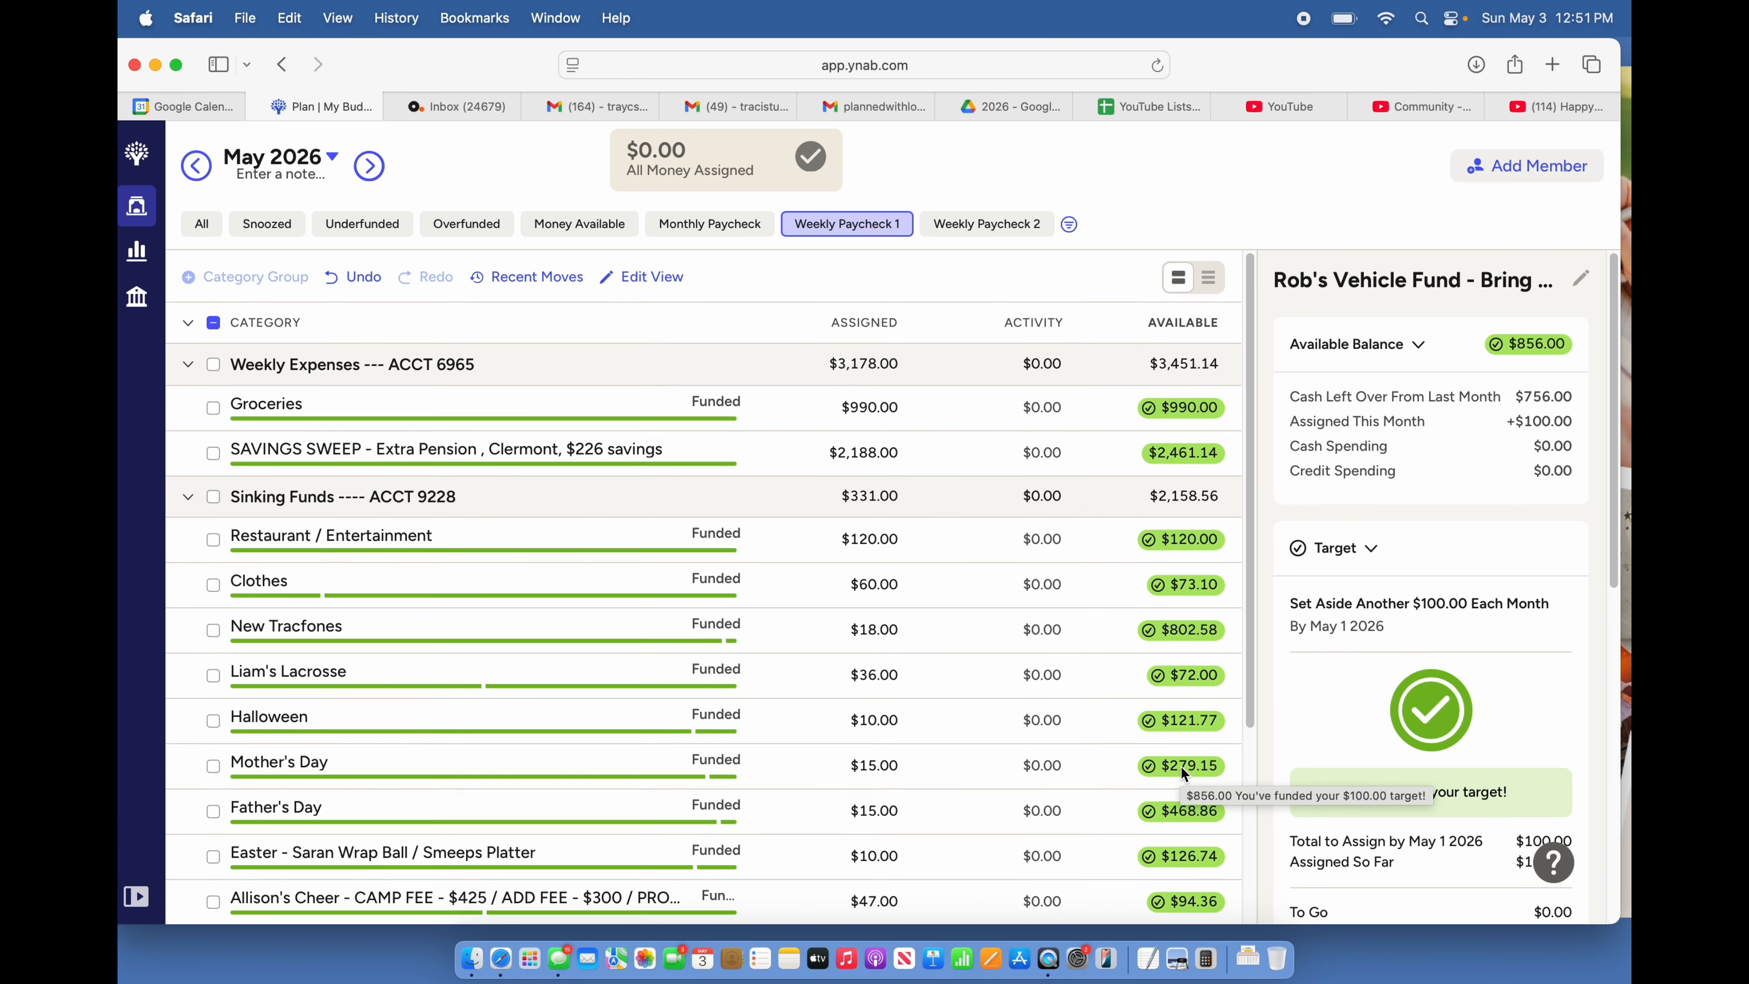